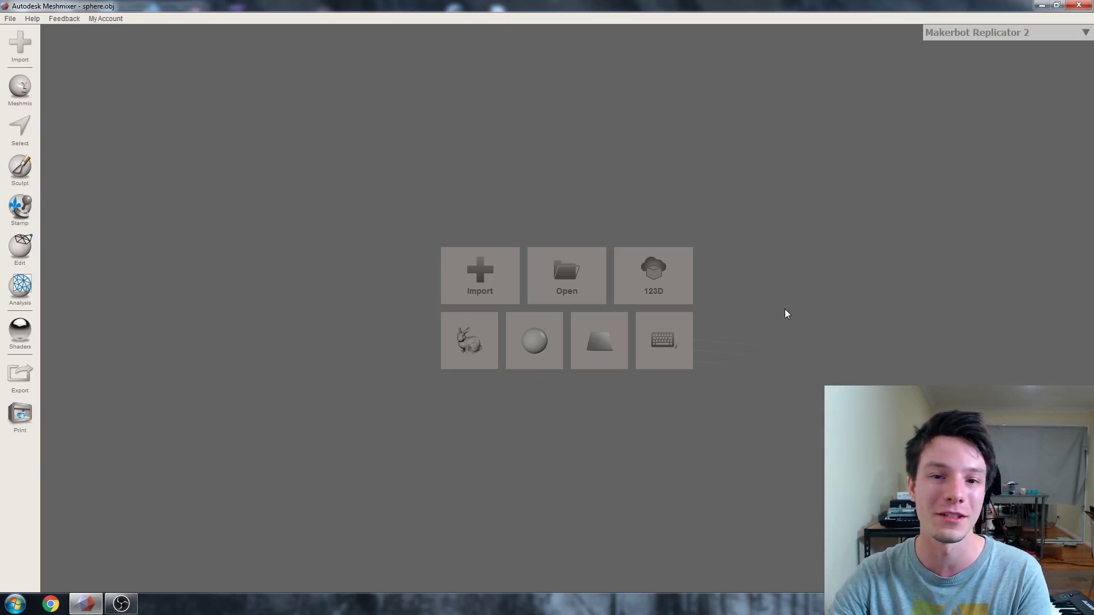
- Add a sphere mesh to the empty scene
{"action": "left_click", "coordinate": [518, 344]}
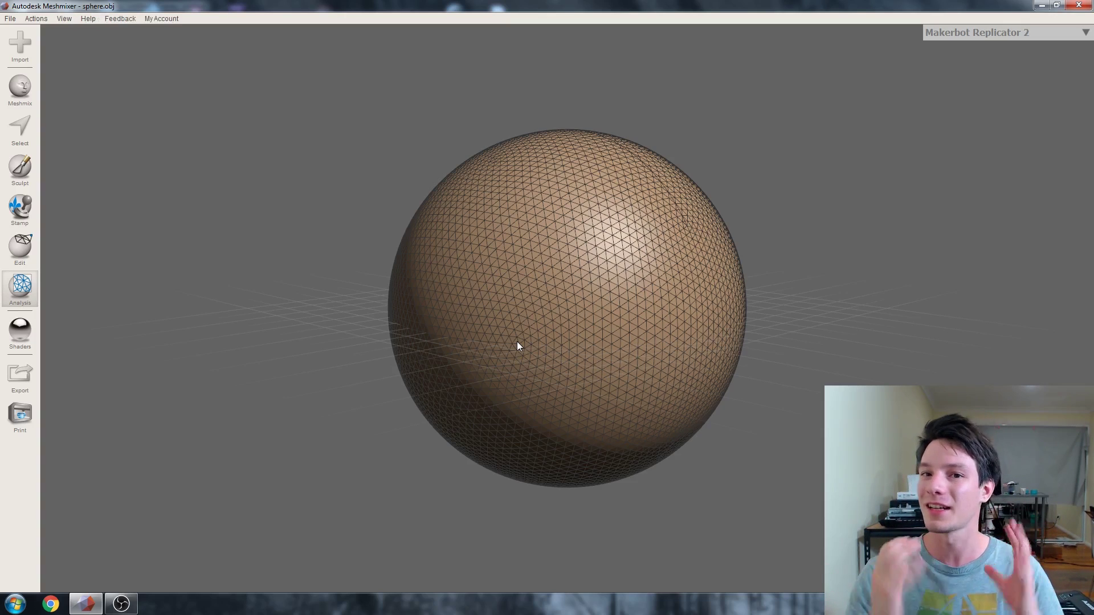
{"action": "right_click_drag", "start_coordinate": [517, 342], "coordinate": [486, 315]}
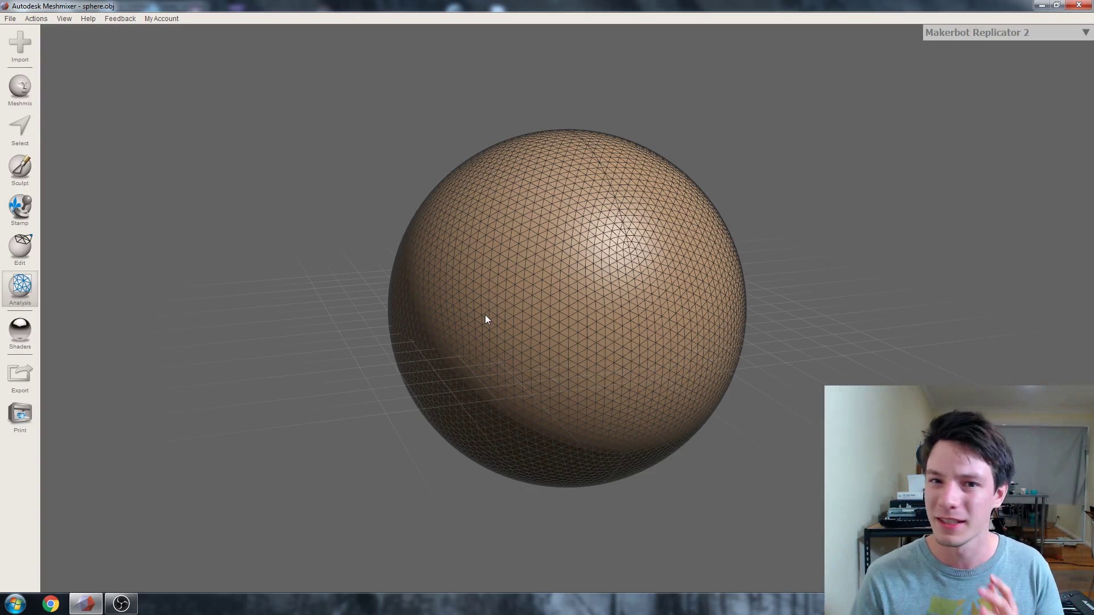
{"action": "right_click_drag", "start_coordinate": [496, 306], "coordinate": [478, 283]}
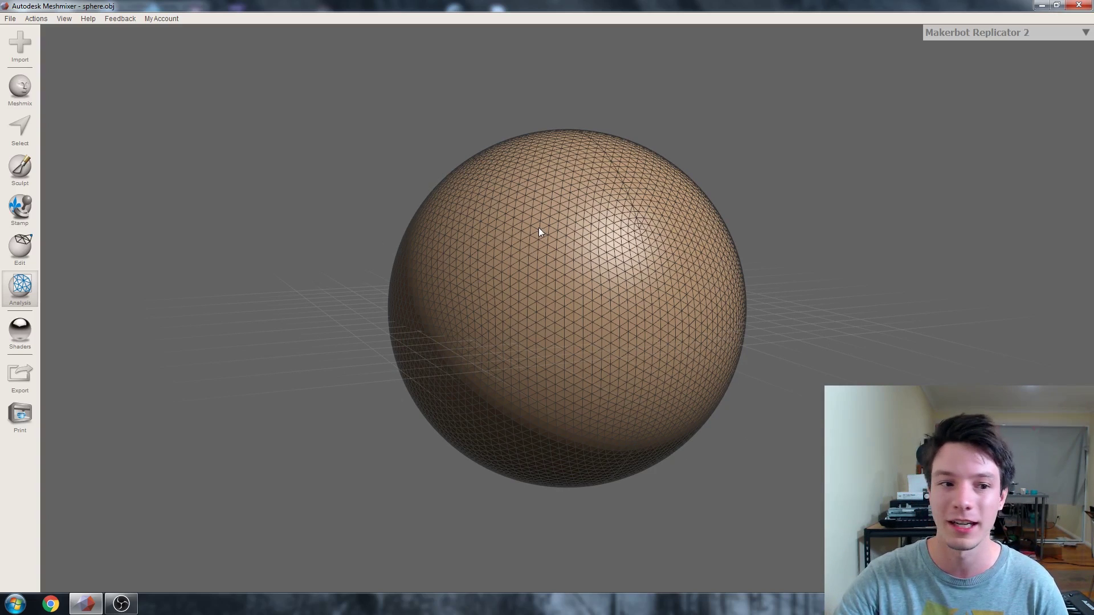
- Select the entire sphere mesh and start a Reduce operation with Triangle Budget as the reduce target
{"action": "left_click", "coordinate": [19, 125]}
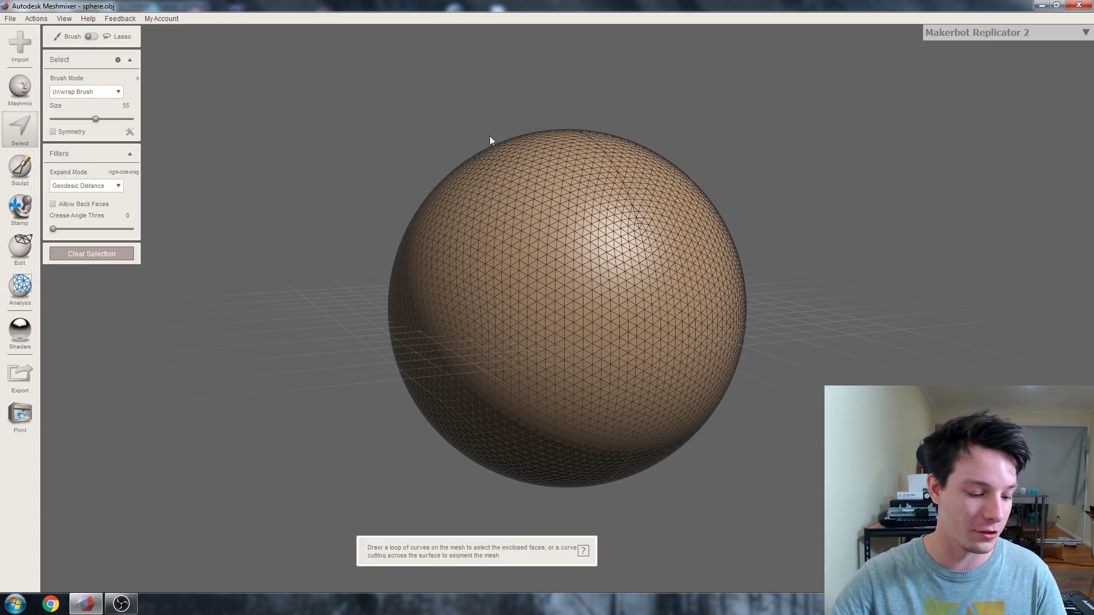
{"action": "key", "text": "ctrl+a"}
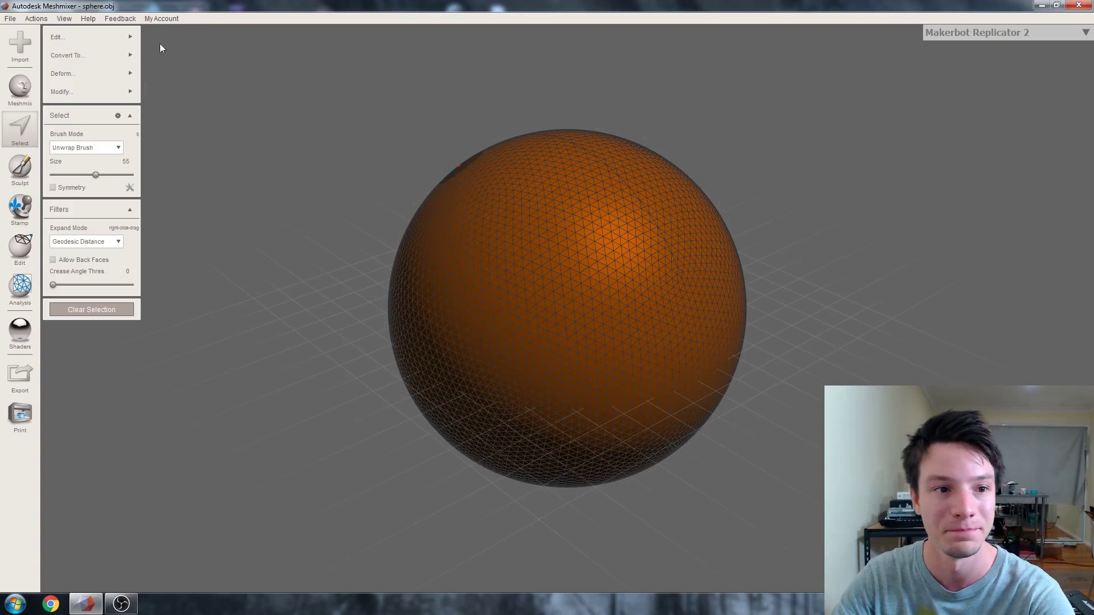
{"action": "mouse_move", "coordinate": [62, 34]}
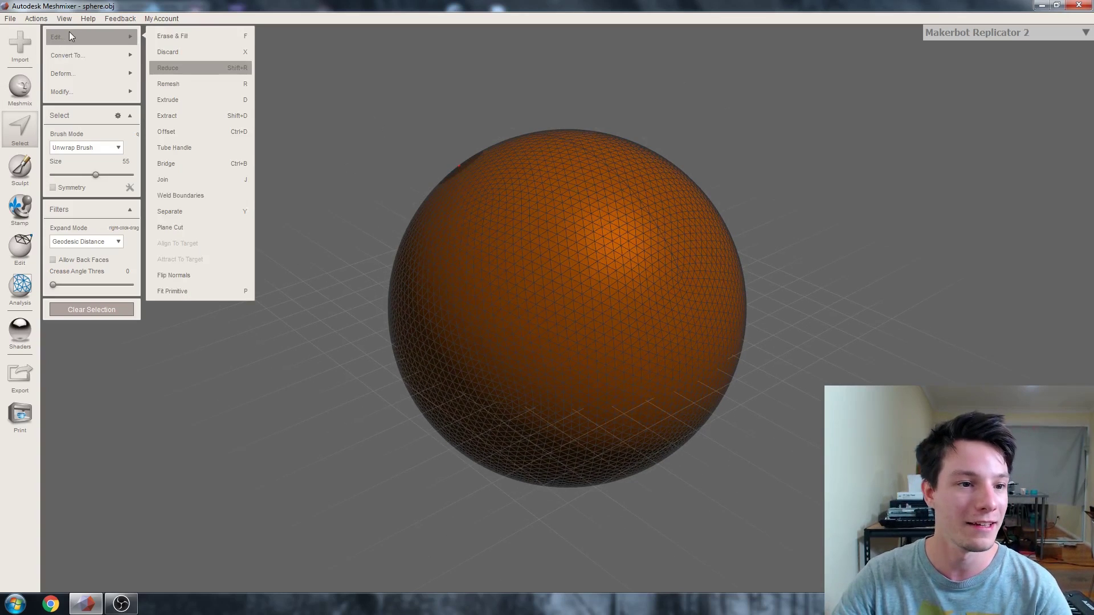
{"action": "left_click", "coordinate": [169, 68]}
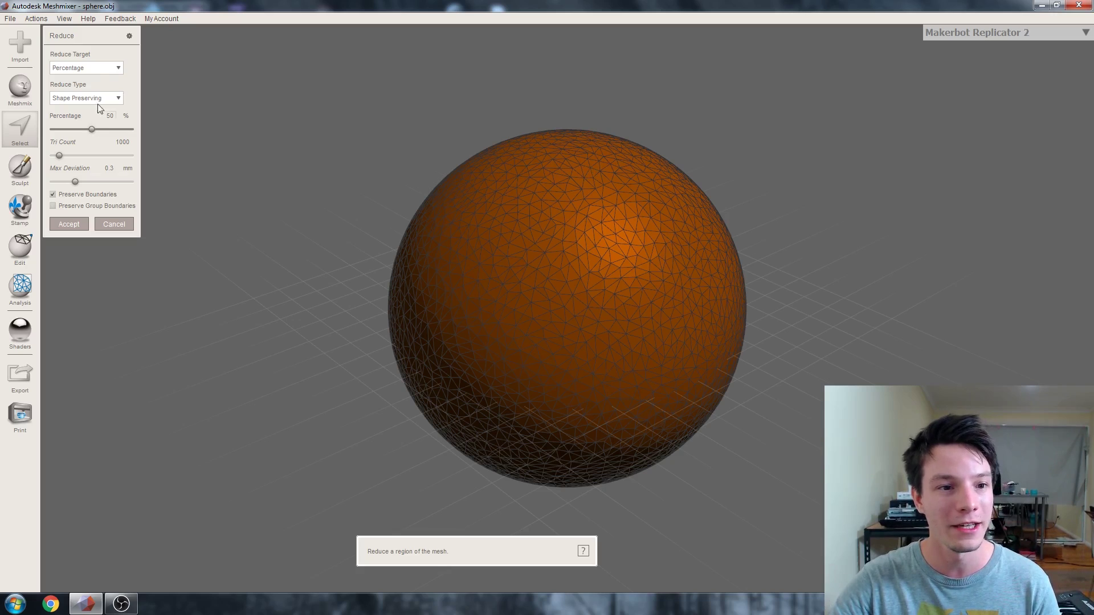
{"action": "left_click", "coordinate": [105, 70]}
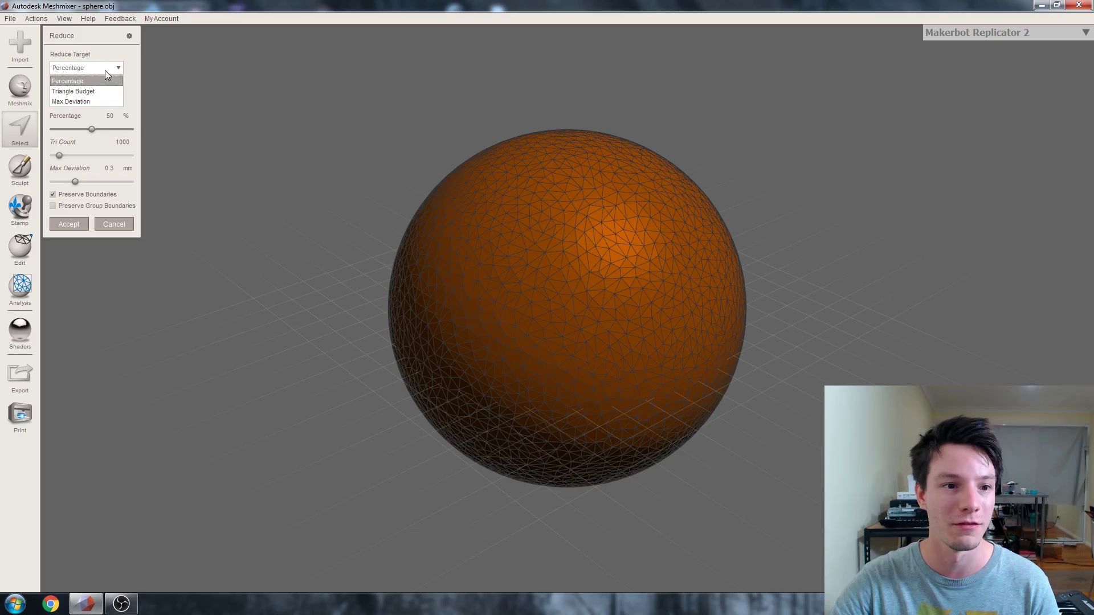
{"action": "left_click", "coordinate": [85, 92]}
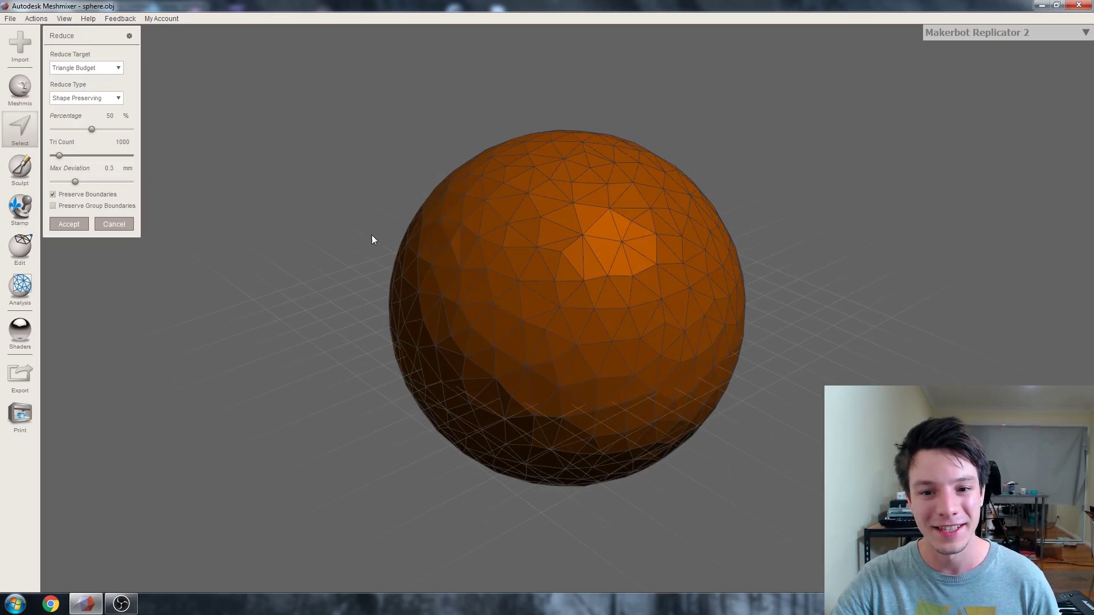
- Set the reduction's triangle count to 20, accept it, and clear the selection
{"action": "scroll", "coordinate": [661, 268], "scroll_direction": "up", "scroll_amount": 1}
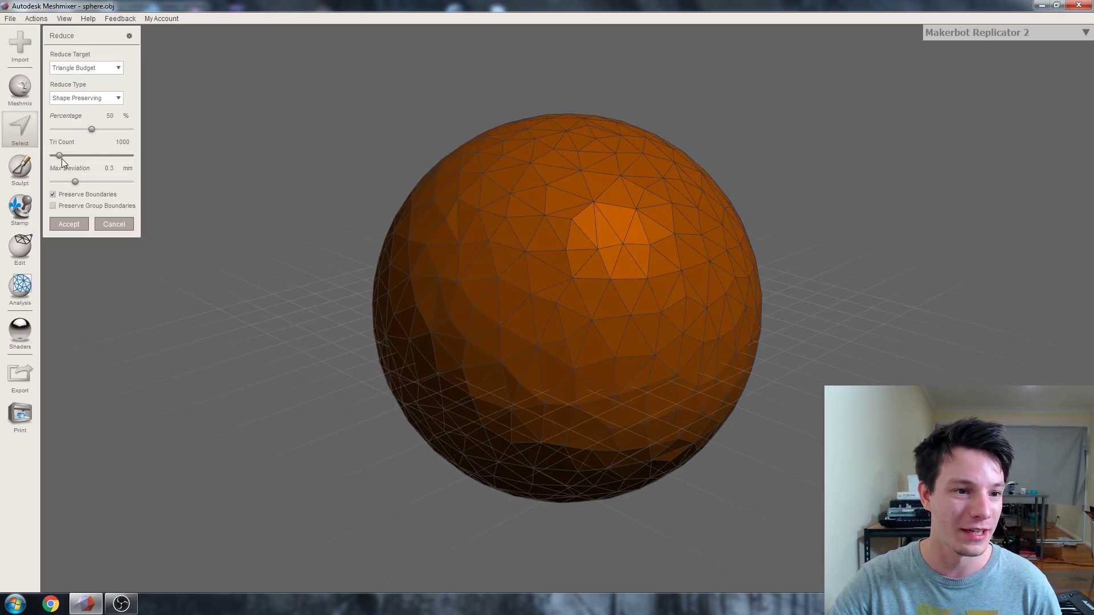
{"action": "mouse_move", "coordinate": [60, 157]}
{"action": "left_mouse_down"}
{"action": "mouse_move", "coordinate": [91, 150]}
{"action": "mouse_move", "coordinate": [53, 158]}
{"action": "left_mouse_up"}
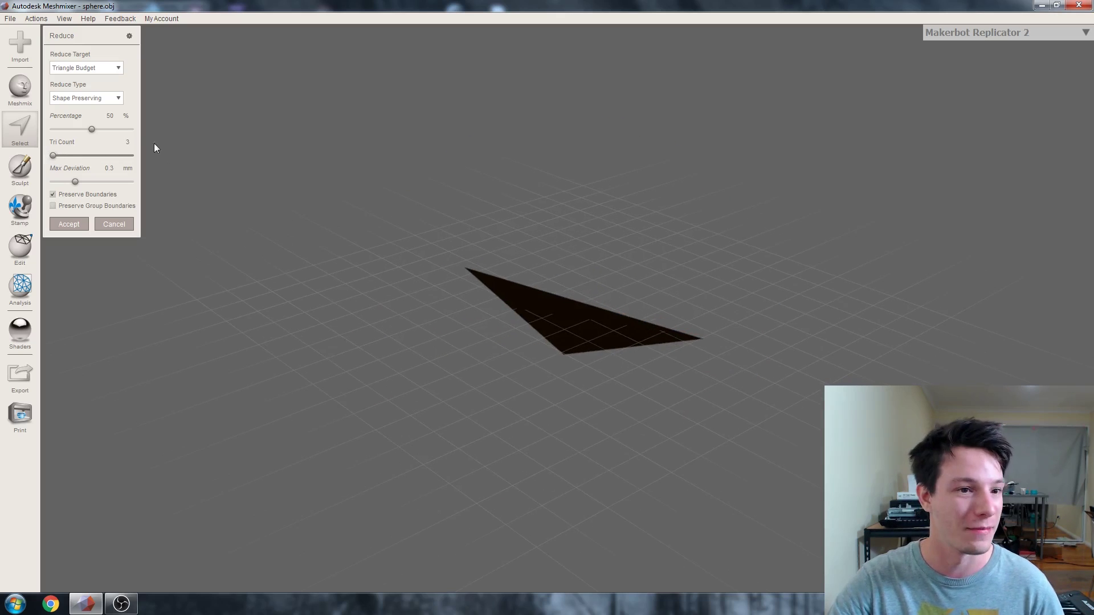
{"action": "double_click", "coordinate": [125, 143]}
{"action": "type", "text": "10"}
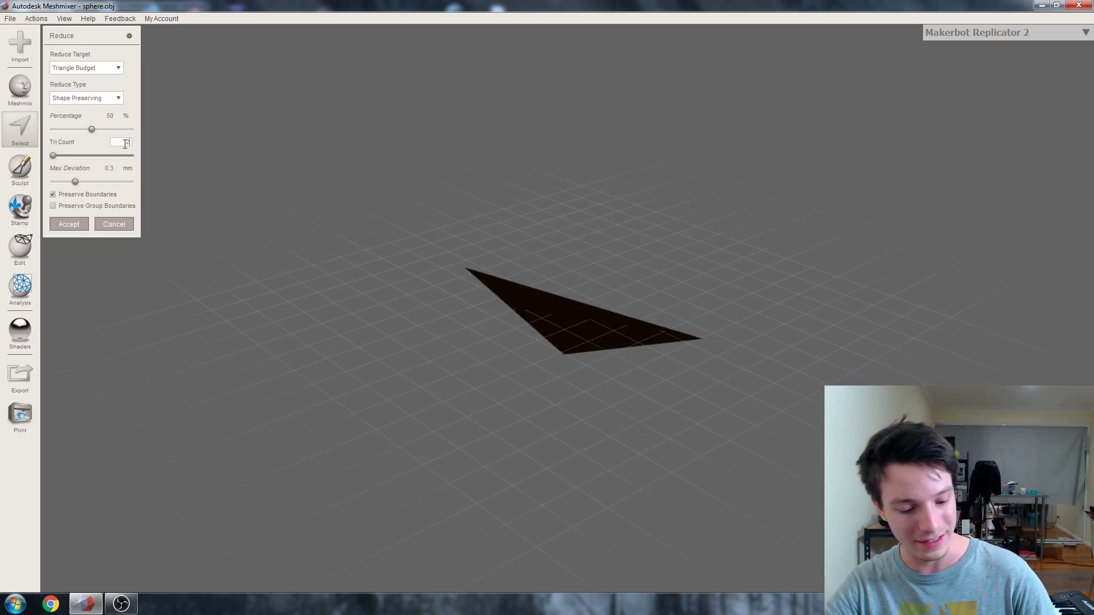
{"action": "key", "text": "Return"}
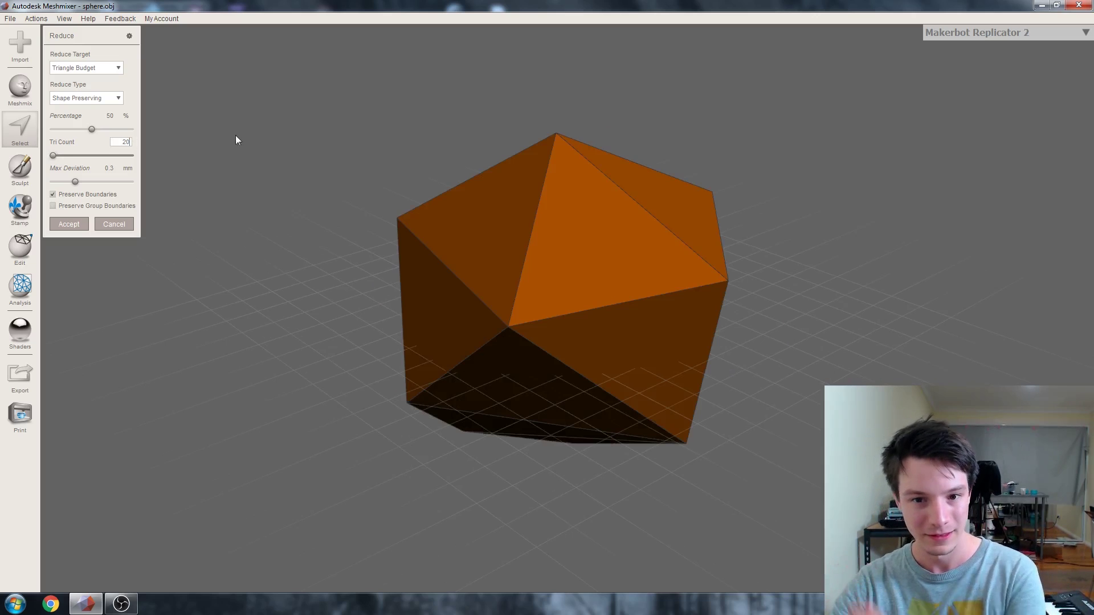
{"action": "right_click_drag", "start_coordinate": [236, 139], "coordinate": [575, 225]}
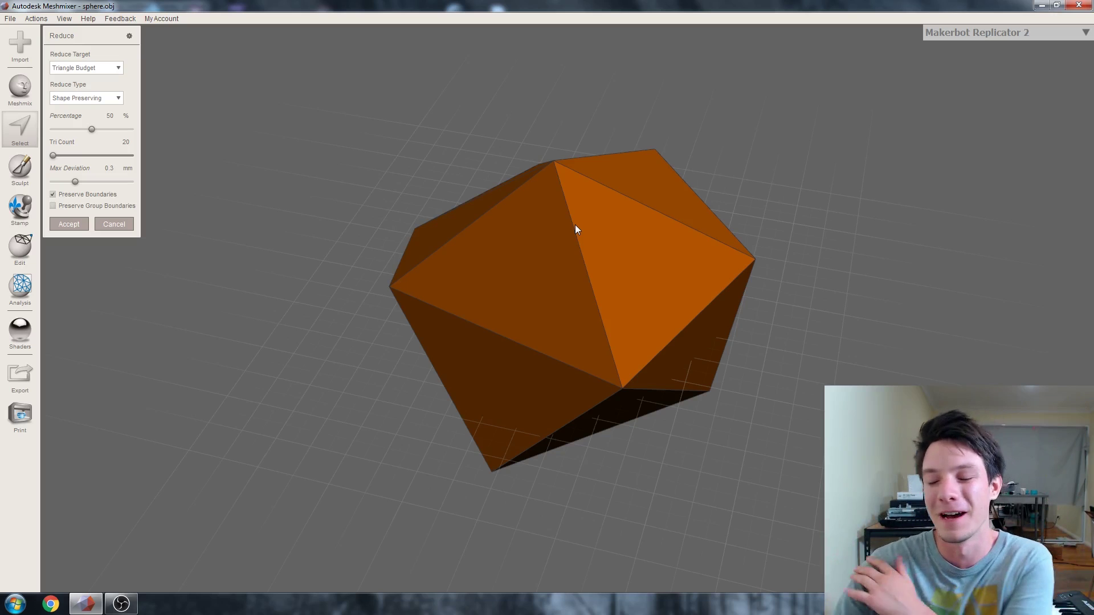
{"action": "right_click_drag", "start_coordinate": [533, 287], "coordinate": [507, 246]}
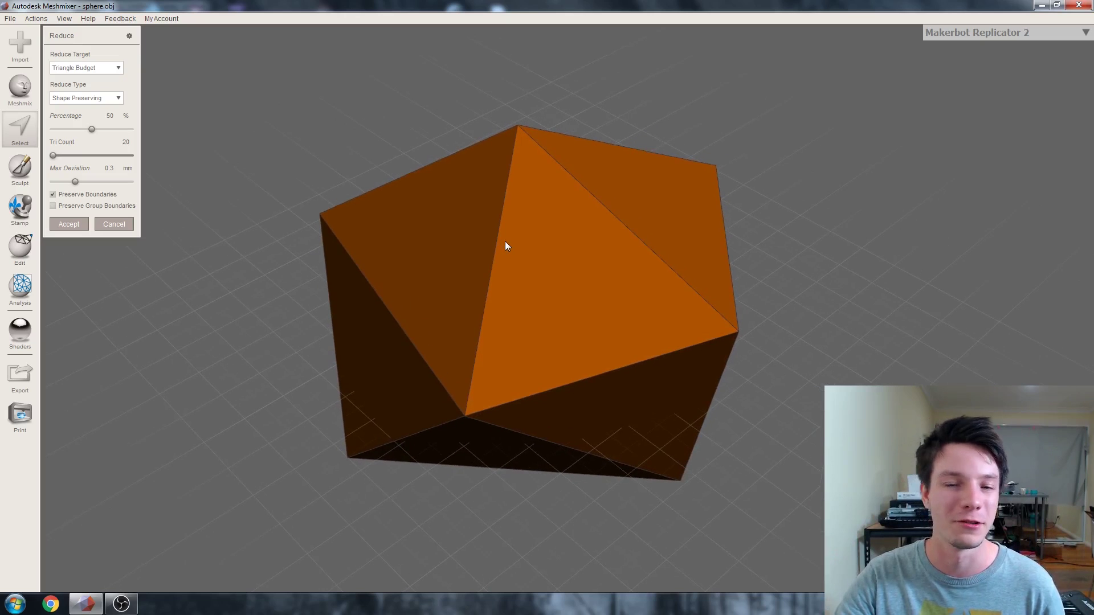
{"action": "left_click", "coordinate": [69, 224]}
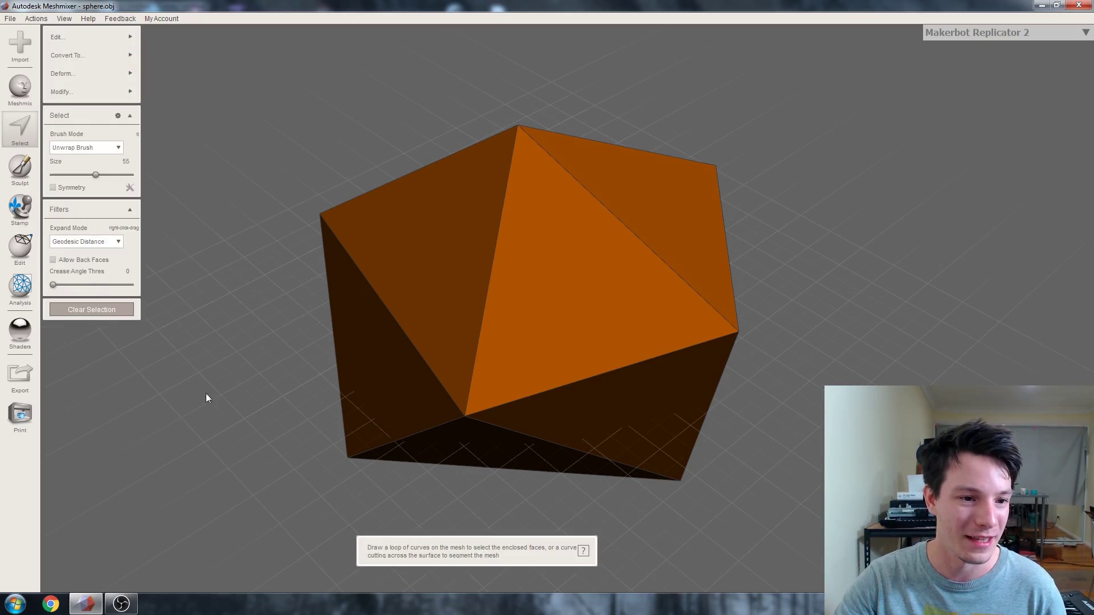
{"action": "right_click_drag", "start_coordinate": [207, 393], "coordinate": [385, 364]}
{"action": "key", "text": "Escape"}
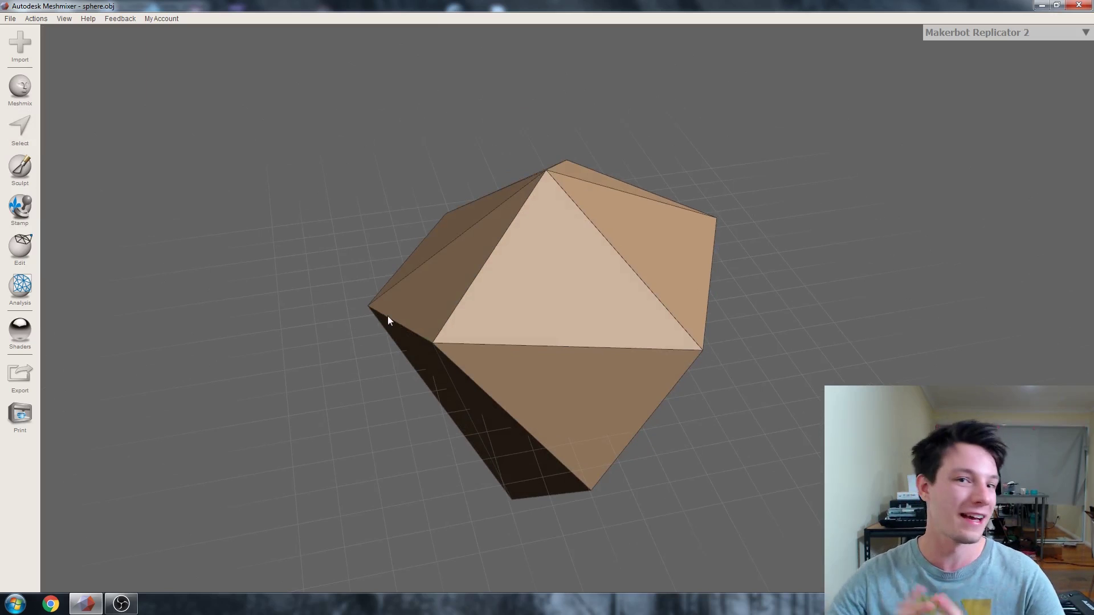
- Start sculpting on the low-poly mesh with the Move brush
{"action": "right_click_drag", "start_coordinate": [420, 318], "coordinate": [515, 332]}
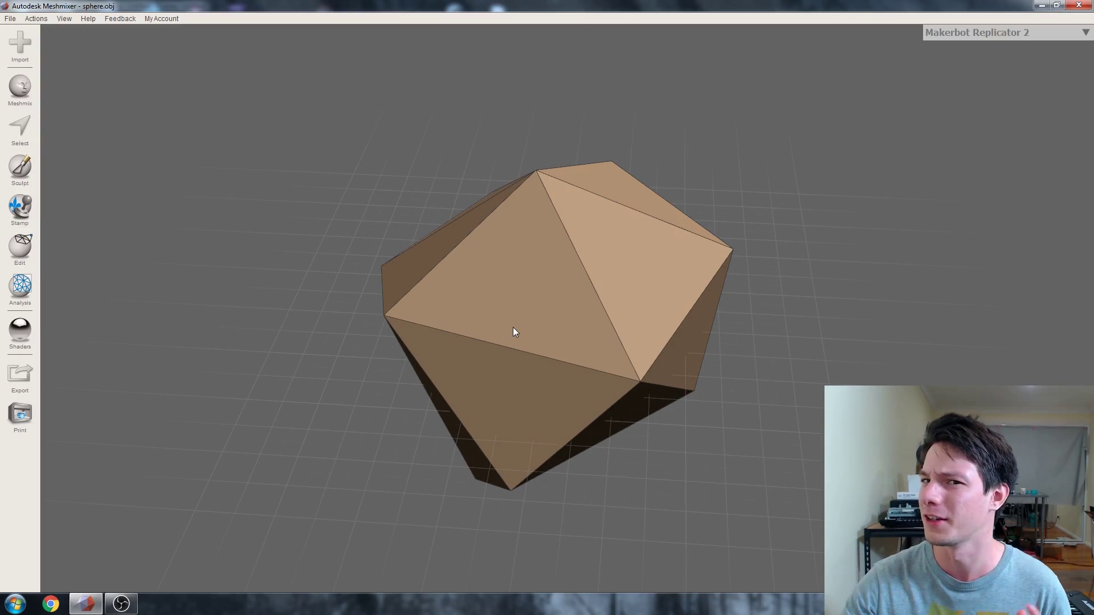
{"action": "right_click_drag", "start_coordinate": [374, 290], "coordinate": [394, 279]}
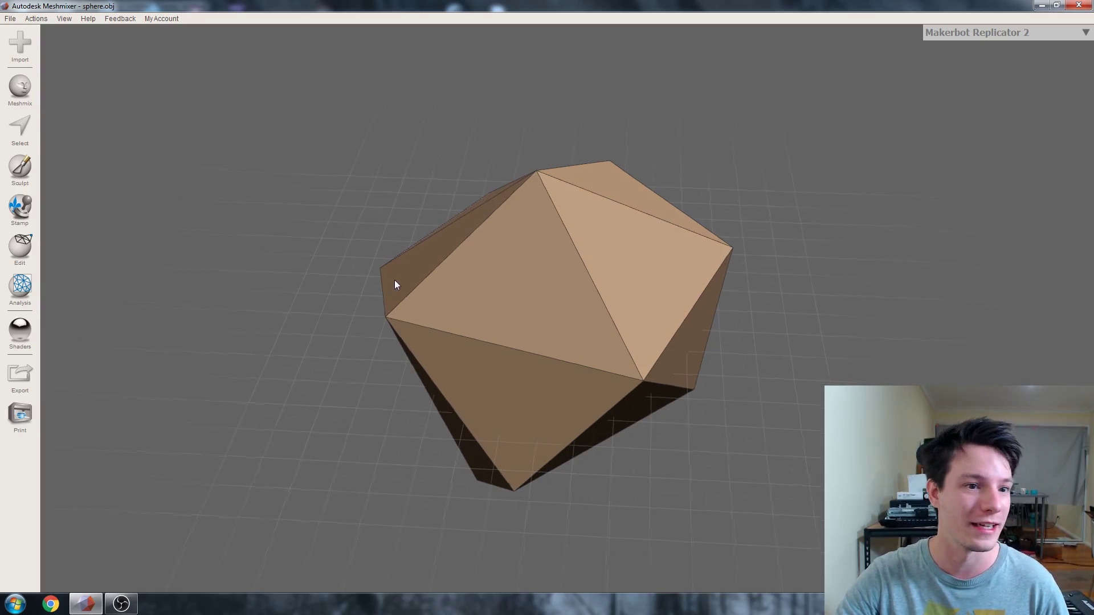
{"action": "left_click", "coordinate": [21, 165]}
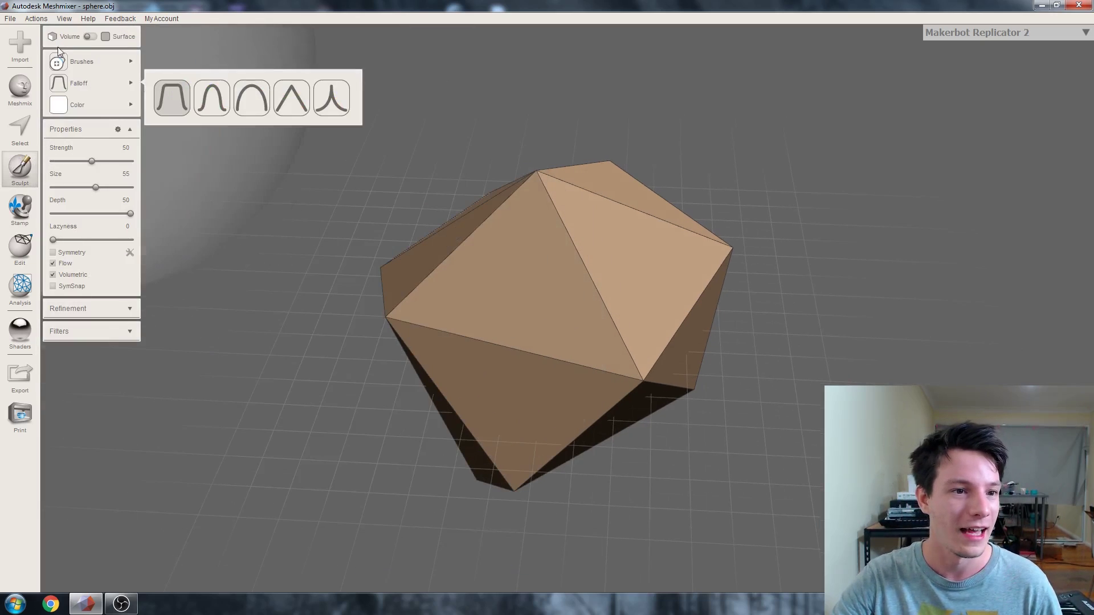
{"action": "mouse_move", "coordinate": [105, 65]}
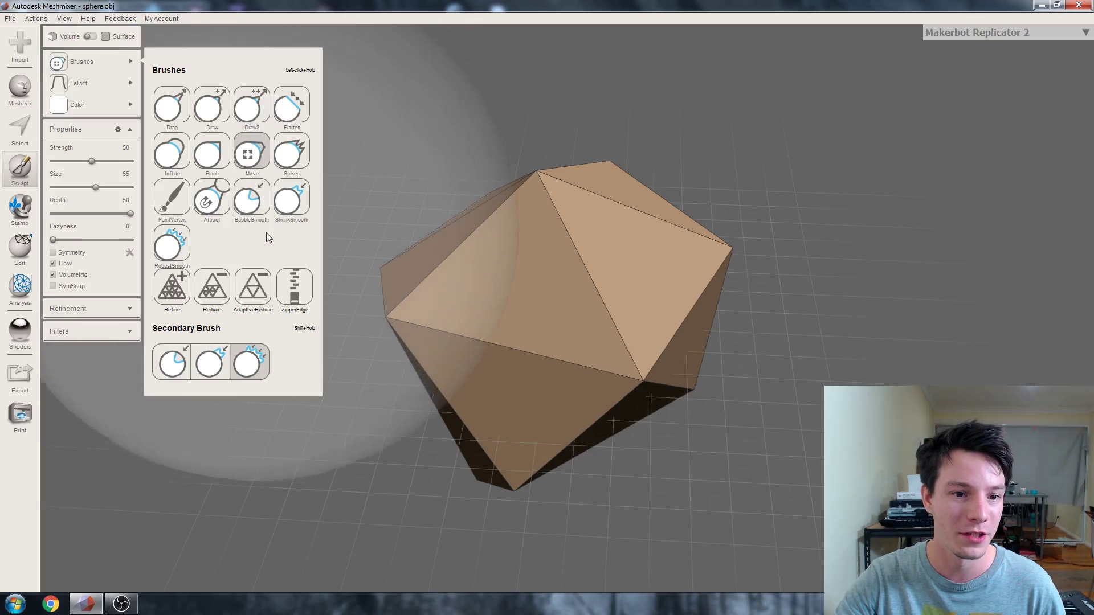
{"action": "left_click", "coordinate": [253, 159]}
- Try pulling the mesh's top vertex up and sideways with the Move brush, and undo the stroke
{"action": "right_click_drag", "start_coordinate": [781, 280], "coordinate": [311, 86]}
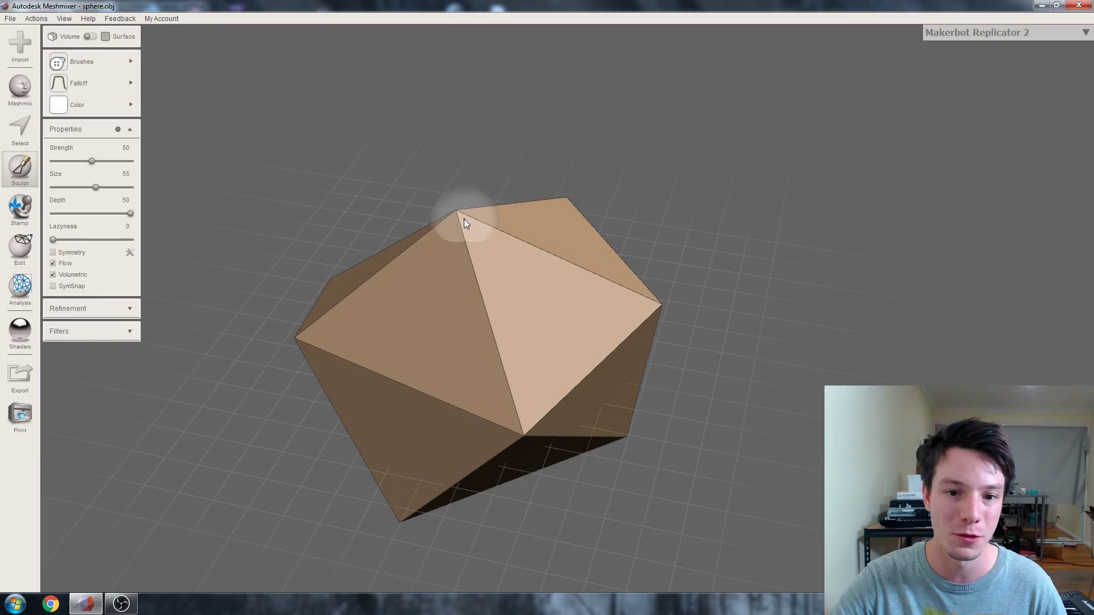
{"action": "left_click_drag", "start_coordinate": [456, 220], "coordinate": [456, 195]}
{"action": "mouse_move", "coordinate": [459, 141]}
{"action": "left_mouse_down"}
{"action": "mouse_move", "coordinate": [490, 107]}
{"action": "mouse_move", "coordinate": [627, 107]}
{"action": "left_mouse_up"}
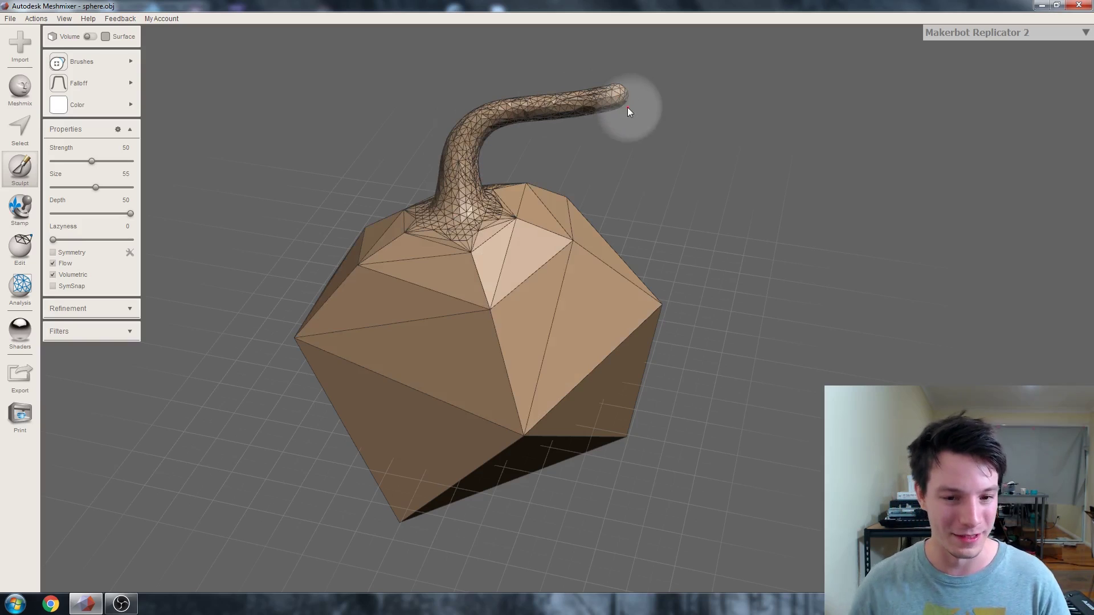
{"action": "key", "text": "ctrl+z"}
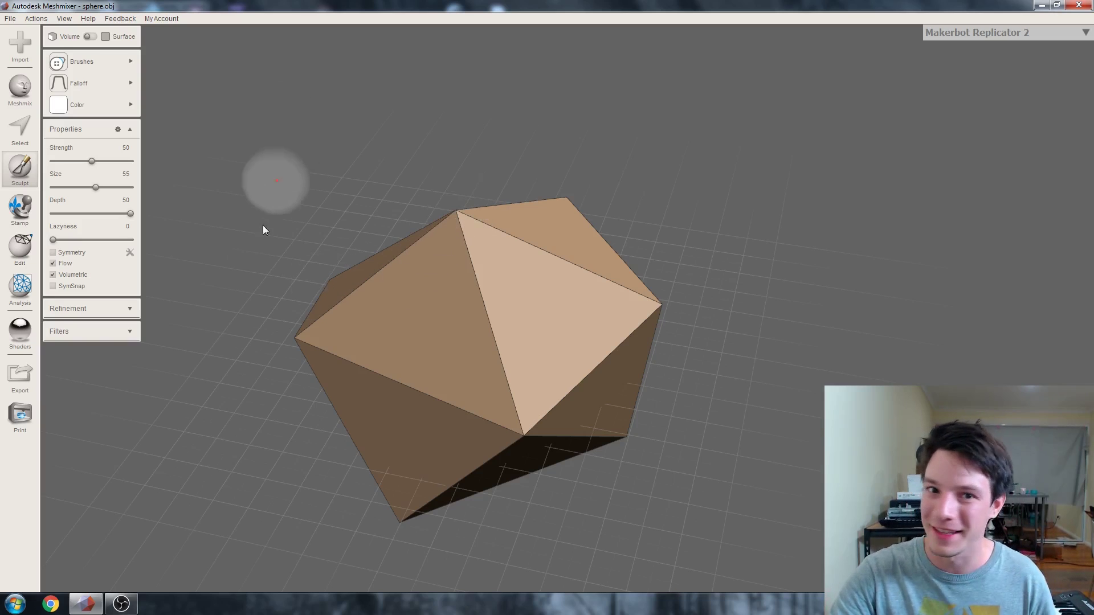
- Turn off refinement for the Move brush and set its strength to 49
{"action": "left_click", "coordinate": [130, 308]}
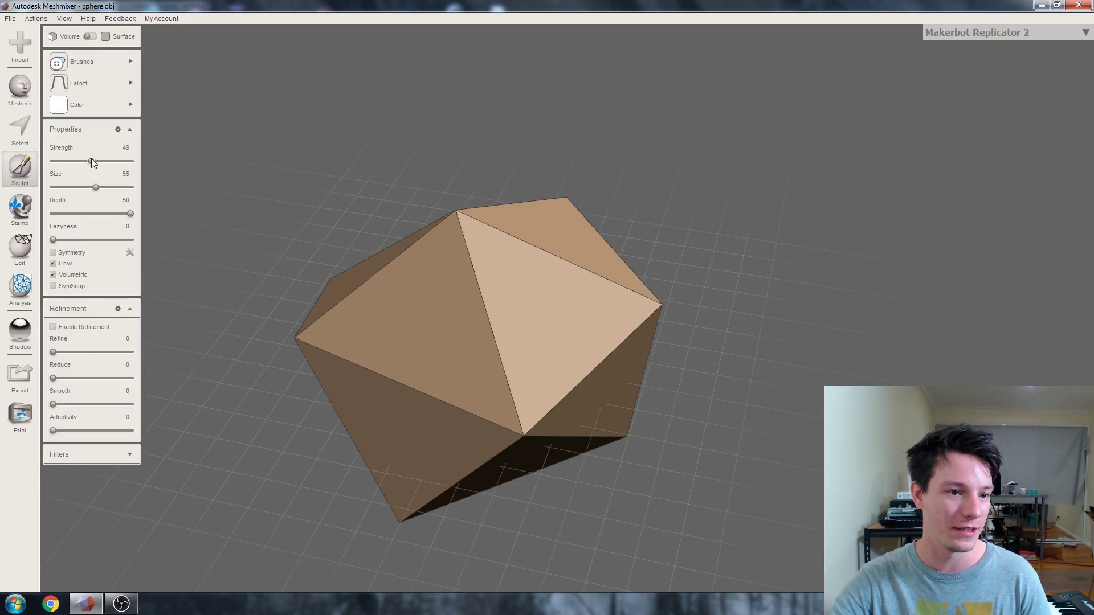
{"action": "right_click_drag", "start_coordinate": [422, 182], "coordinate": [402, 191]}
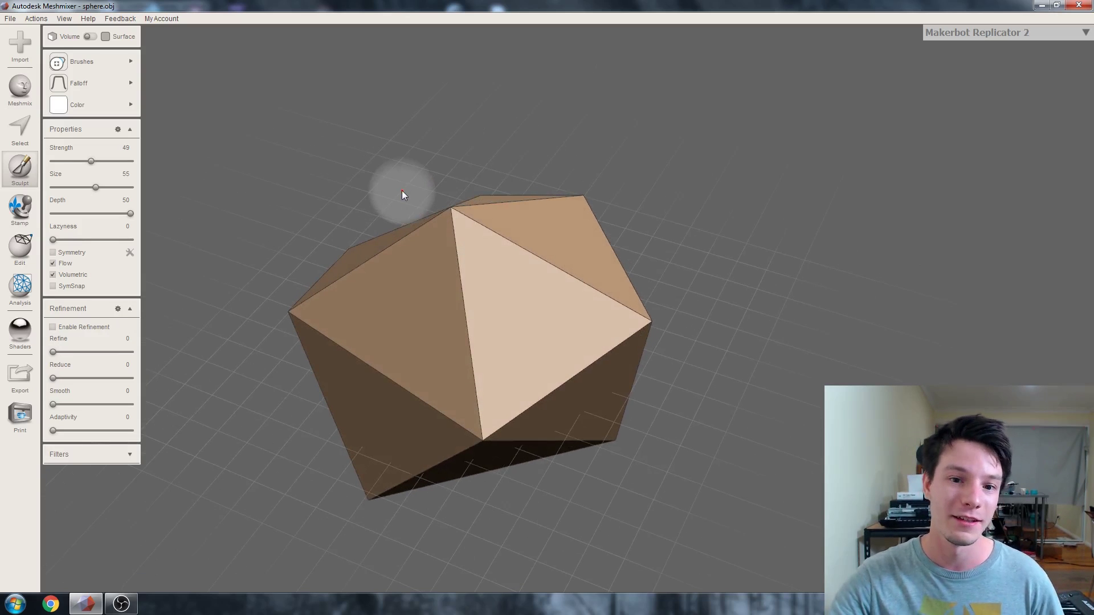
{"action": "mouse_move", "coordinate": [467, 224]}
{"action": "right_mouse_down"}
{"action": "mouse_move", "coordinate": [488, 244]}
{"action": "mouse_move", "coordinate": [465, 257]}
{"action": "mouse_move", "coordinate": [452, 206]}
{"action": "mouse_move", "coordinate": [359, 351]}
{"action": "mouse_move", "coordinate": [364, 253]}
{"action": "mouse_move", "coordinate": [431, 292]}
{"action": "mouse_move", "coordinate": [415, 308]}
{"action": "mouse_move", "coordinate": [378, 300]}
{"action": "mouse_move", "coordinate": [549, 439]}
{"action": "right_mouse_up"}
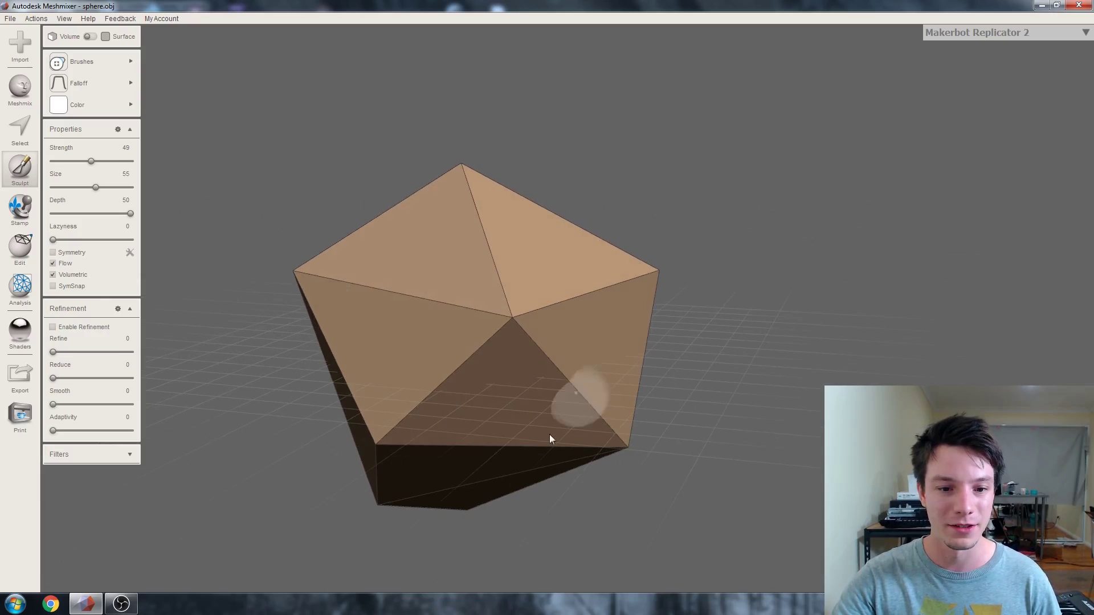
- Toggle the grid display off and back on
{"action": "left_click", "coordinate": [71, 20]}
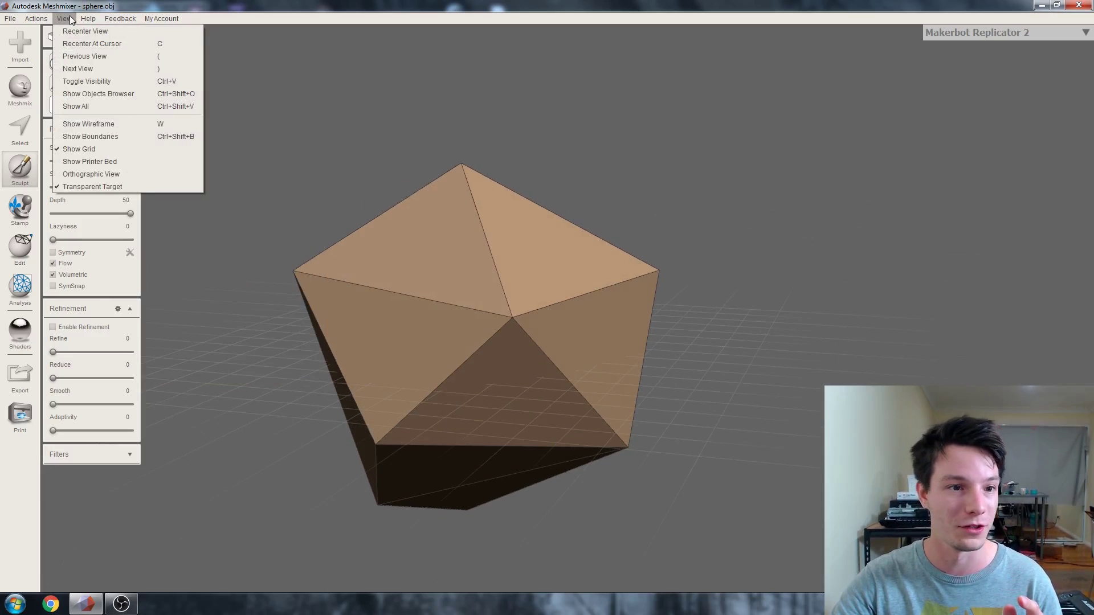
{"action": "left_click", "coordinate": [87, 150]}
{"action": "left_click", "coordinate": [71, 22]}
{"action": "left_click", "coordinate": [87, 150]}
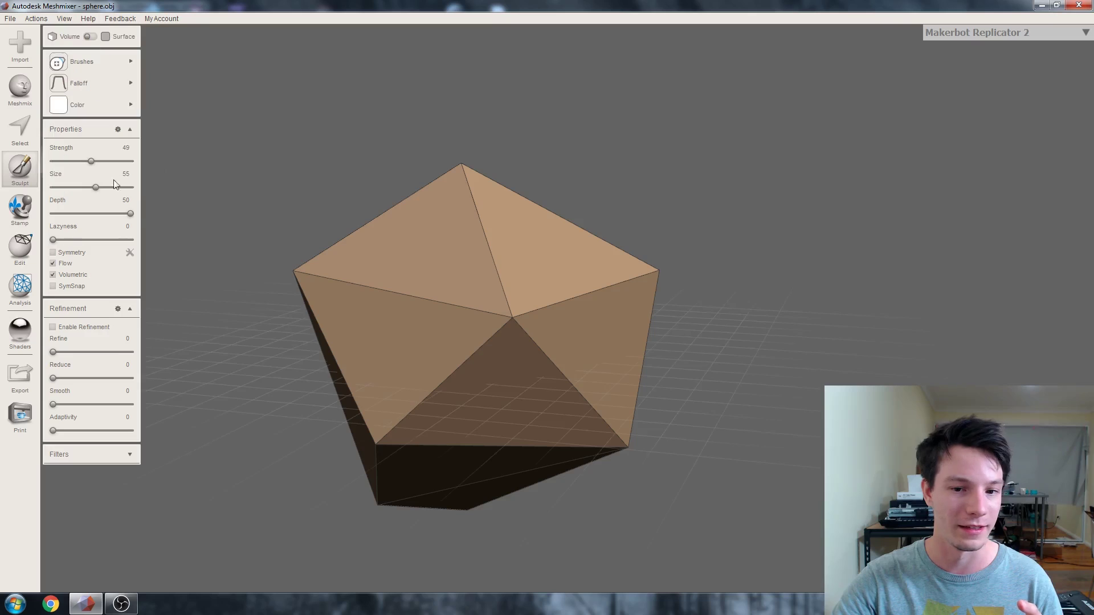
- Pull the mesh's top vertex upward into a tall peak and push one side vertex inward with the Move brush
{"action": "mouse_move", "coordinate": [285, 297]}
{"action": "right_mouse_down"}
{"action": "mouse_move", "coordinate": [326, 321]}
{"action": "mouse_move", "coordinate": [269, 289]}
{"action": "right_mouse_up"}
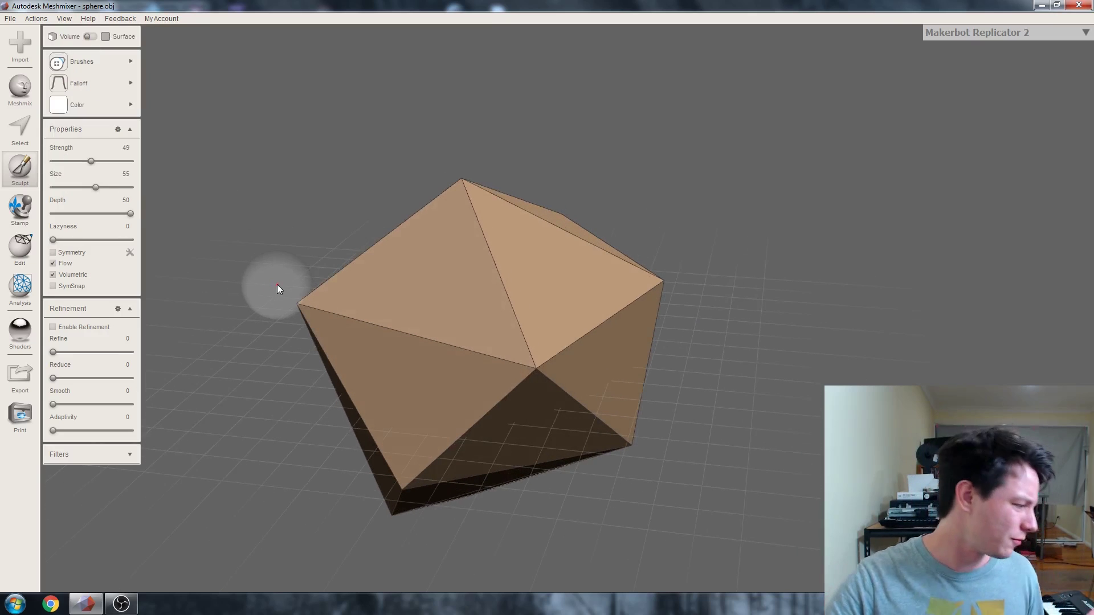
{"action": "mouse_move", "coordinate": [277, 288]}
{"action": "right_mouse_down"}
{"action": "mouse_move", "coordinate": [428, 217]}
{"action": "mouse_move", "coordinate": [462, 185]}
{"action": "right_mouse_up"}
{"action": "left_click_drag", "start_coordinate": [463, 186], "coordinate": [479, 58]}
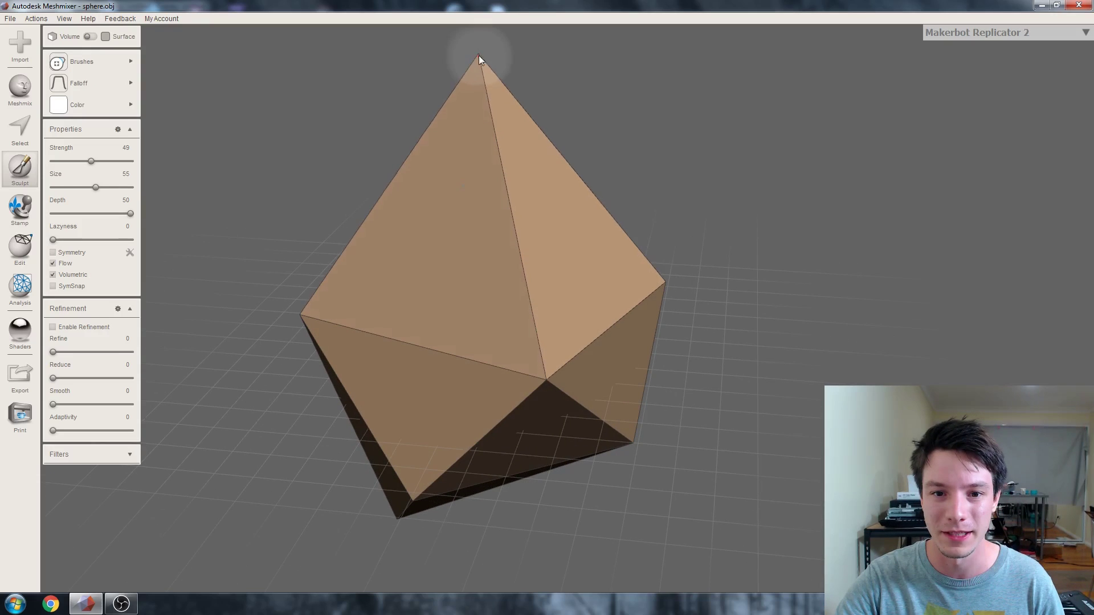
{"action": "mouse_move", "coordinate": [450, 160]}
{"action": "right_mouse_down"}
{"action": "mouse_move", "coordinate": [436, 196]}
{"action": "mouse_move", "coordinate": [352, 195]}
{"action": "mouse_move", "coordinate": [295, 176]}
{"action": "mouse_move", "coordinate": [342, 191]}
{"action": "right_mouse_up"}
{"action": "left_click_drag", "start_coordinate": [653, 244], "coordinate": [626, 281]}
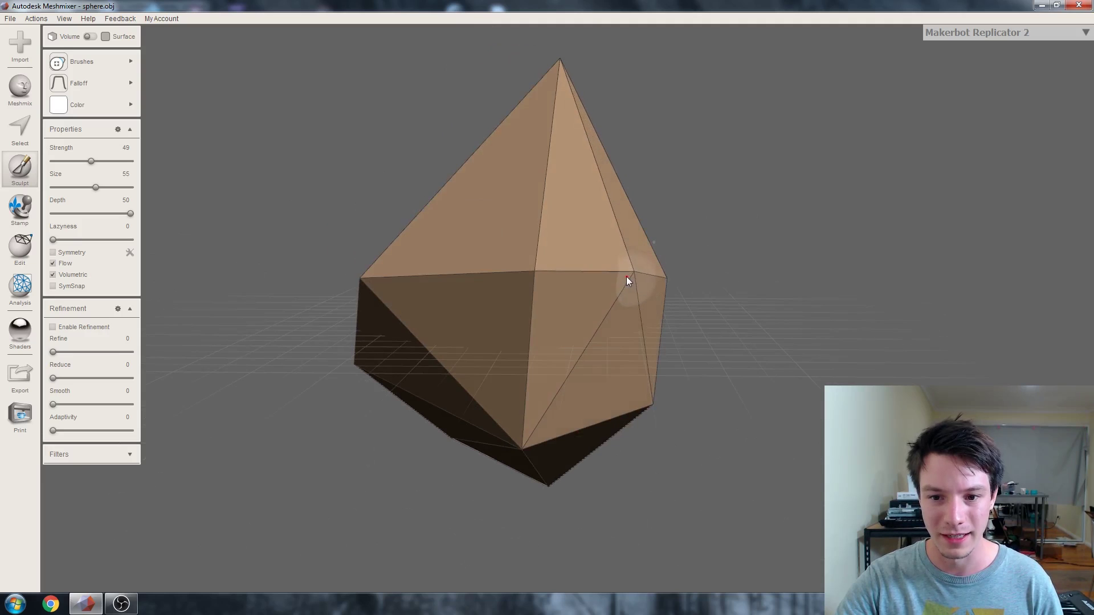
- Push a lower vertex in toward the body and pull a side vertex outward to make the rock shape irregular
{"action": "mouse_move", "coordinate": [625, 281]}
{"action": "right_mouse_down"}
{"action": "mouse_move", "coordinate": [631, 315]}
{"action": "mouse_move", "coordinate": [708, 315]}
{"action": "mouse_move", "coordinate": [815, 340]}
{"action": "mouse_move", "coordinate": [650, 361]}
{"action": "right_mouse_up"}
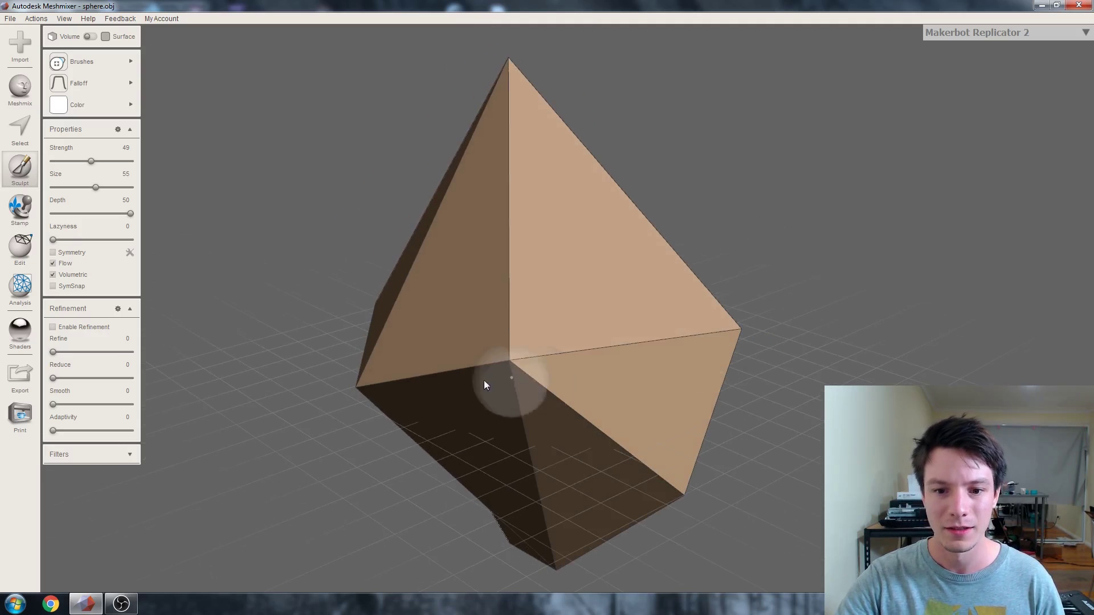
{"action": "right_click_drag", "start_coordinate": [536, 342], "coordinate": [492, 332]}
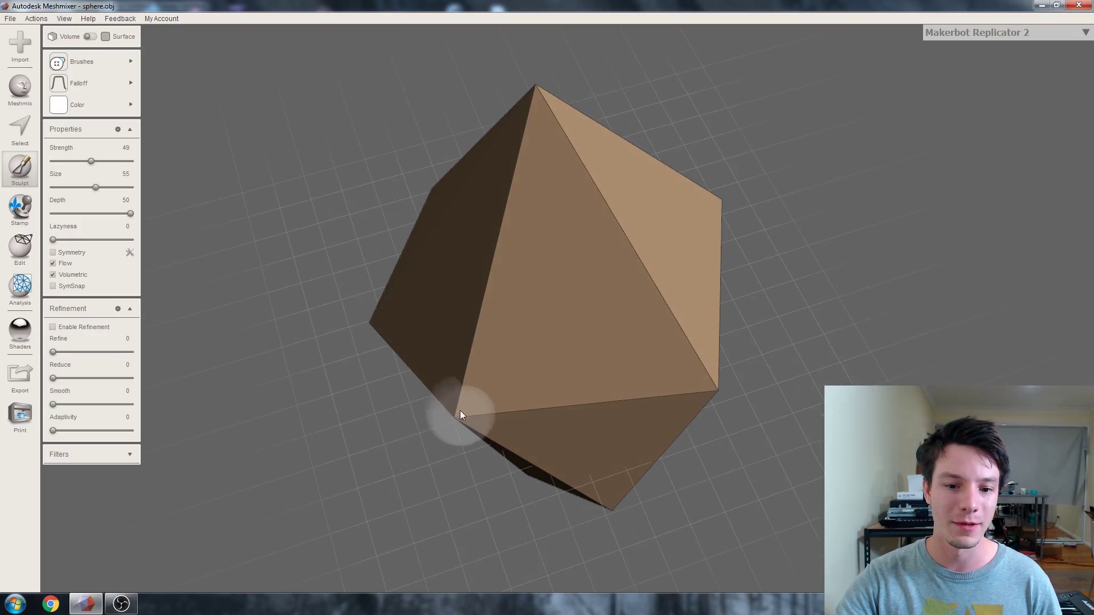
{"action": "left_click_drag", "start_coordinate": [460, 410], "coordinate": [482, 341]}
{"action": "right_click_drag", "start_coordinate": [500, 336], "coordinate": [471, 207]}
{"action": "left_click_drag", "start_coordinate": [403, 230], "coordinate": [232, 304]}
{"action": "right_click_drag", "start_coordinate": [231, 304], "coordinate": [438, 399]}
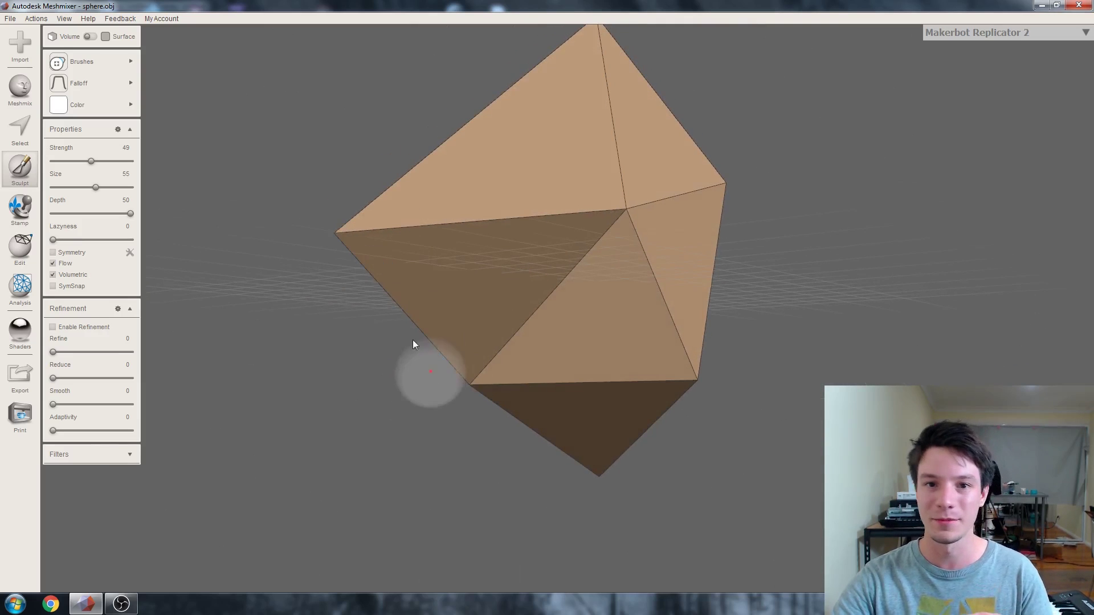
- Slice off the lower part of the crystal with a horizontal Plane Cut slightly below its middle, discarding that half with Remeshed Fill
{"action": "right_click_drag", "start_coordinate": [386, 259], "coordinate": [527, 289]}
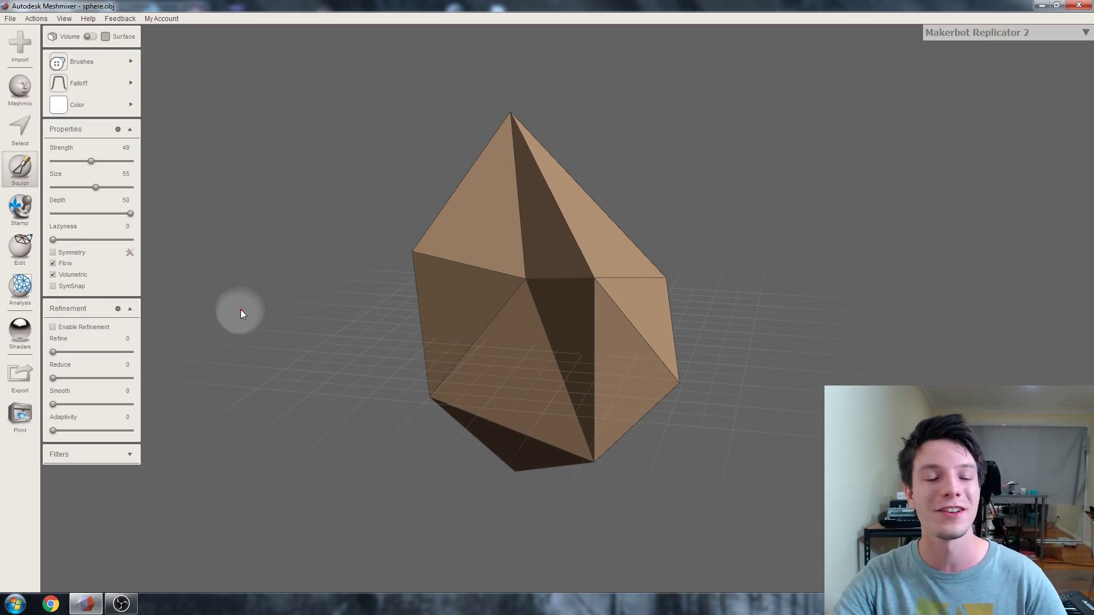
{"action": "left_click", "coordinate": [19, 250]}
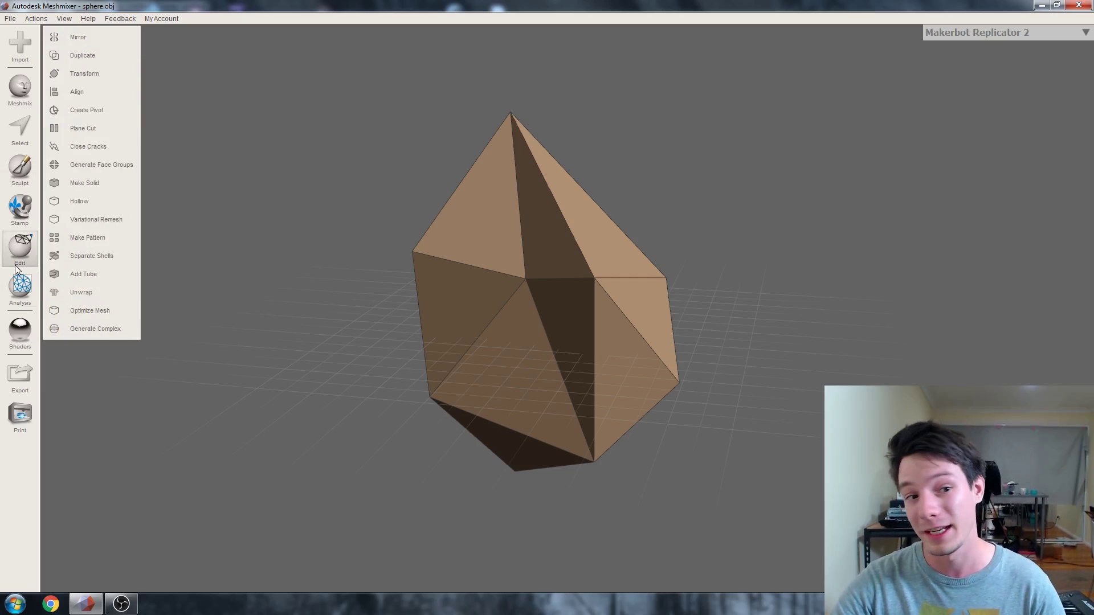
{"action": "left_click", "coordinate": [73, 128]}
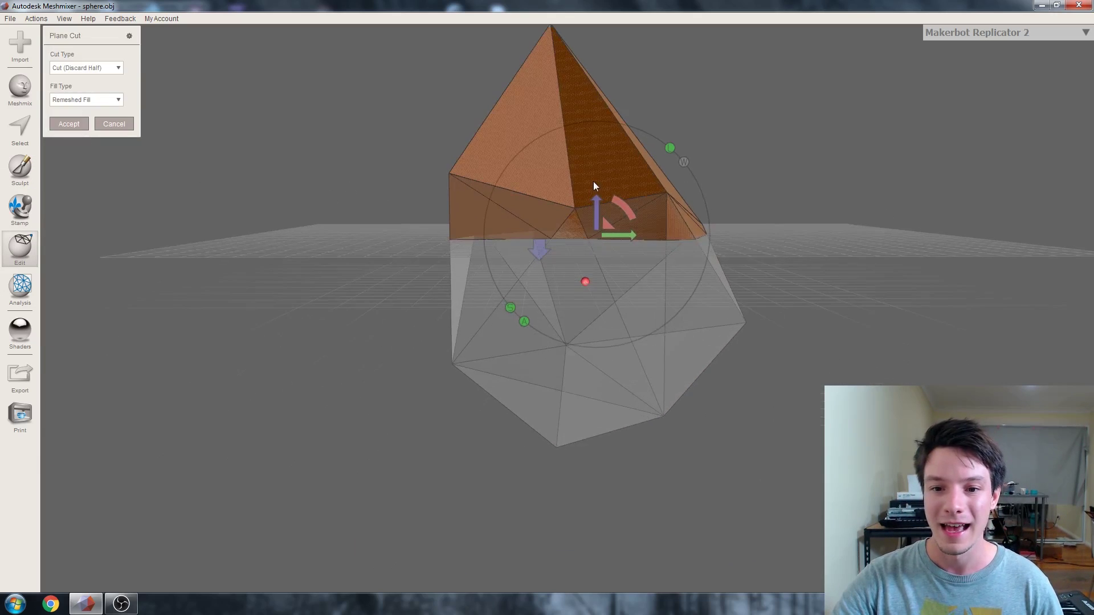
{"action": "right_click_drag", "start_coordinate": [593, 181], "coordinate": [476, 276]}
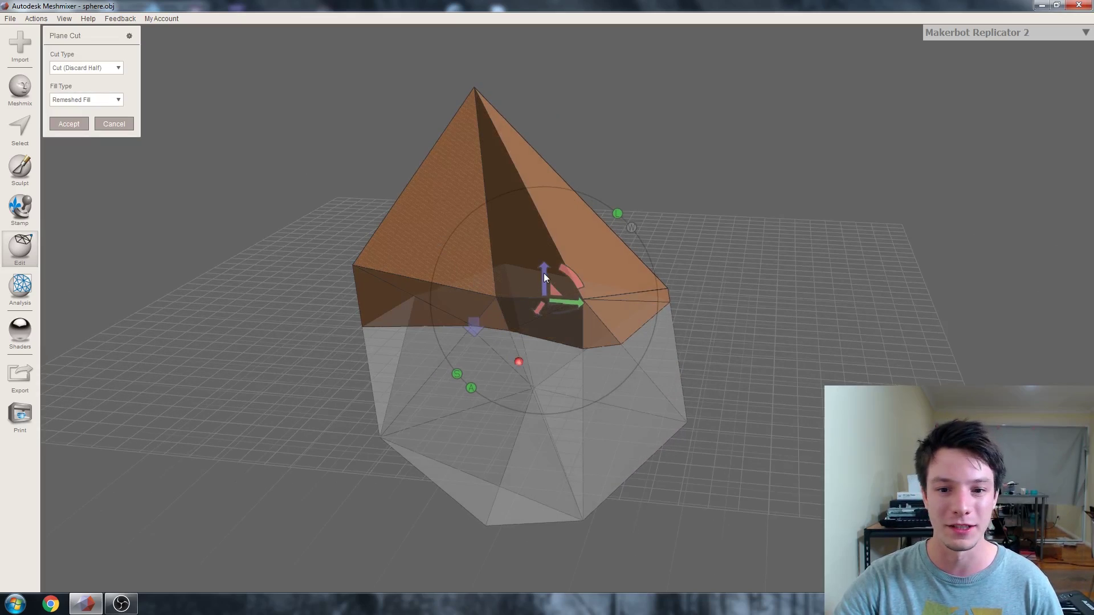
{"action": "left_click_drag", "start_coordinate": [543, 273], "coordinate": [545, 298]}
{"action": "right_click_drag", "start_coordinate": [545, 298], "coordinate": [501, 318]}
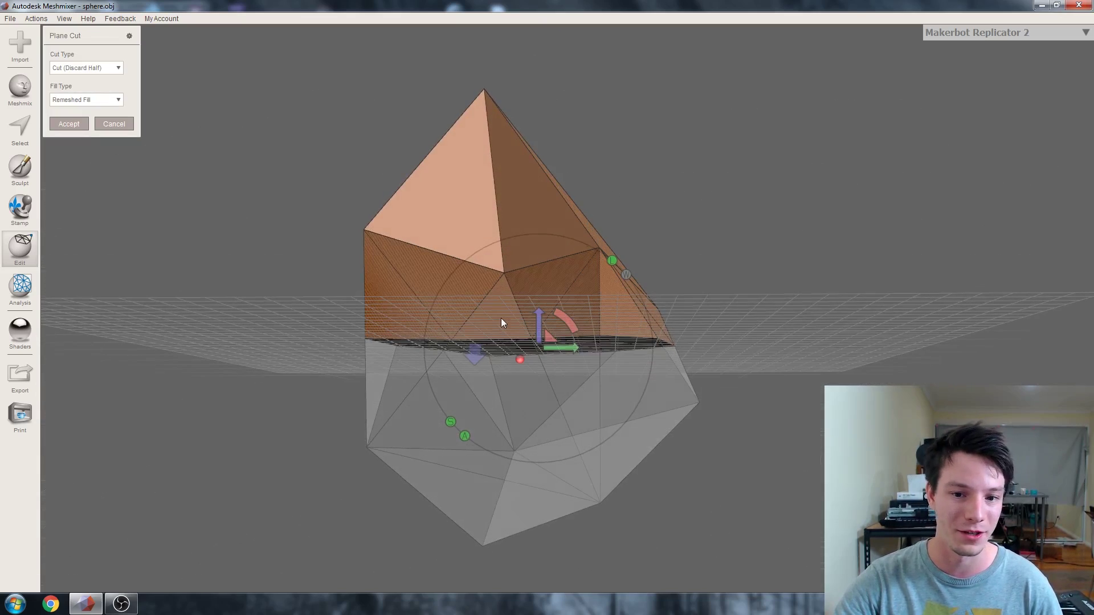
{"action": "left_click_drag", "start_coordinate": [541, 317], "coordinate": [534, 341]}
{"action": "right_click_drag", "start_coordinate": [534, 340], "coordinate": [539, 379]}
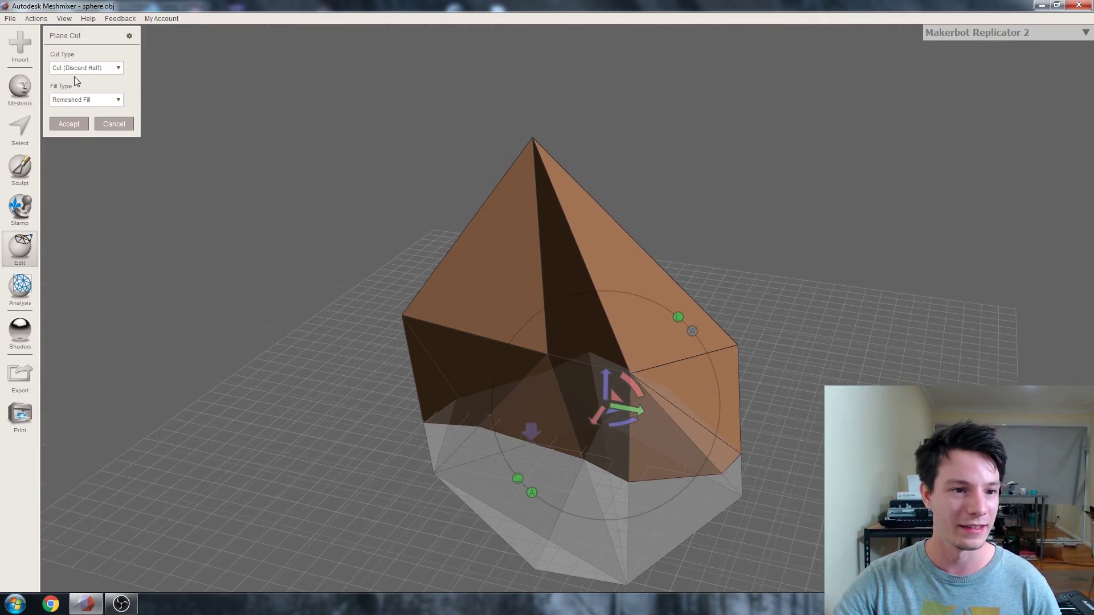
{"action": "left_click", "coordinate": [82, 124]}
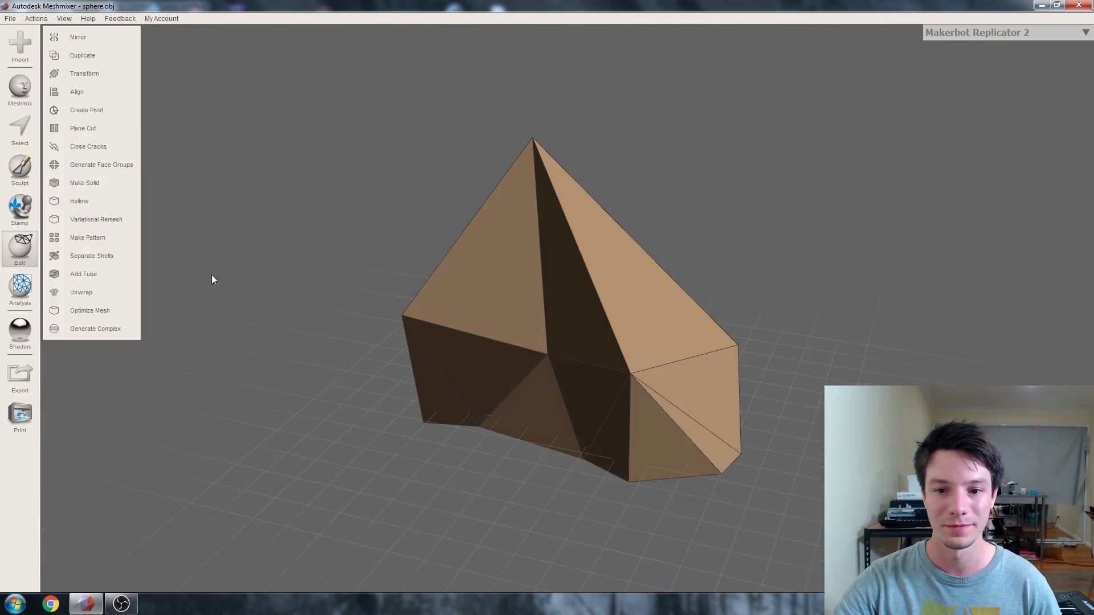
- Scale the crystal by setting its Y dimension to 150 mm in Units/Dimensions
{"action": "right_click_drag", "start_coordinate": [342, 399], "coordinate": [535, 368]}
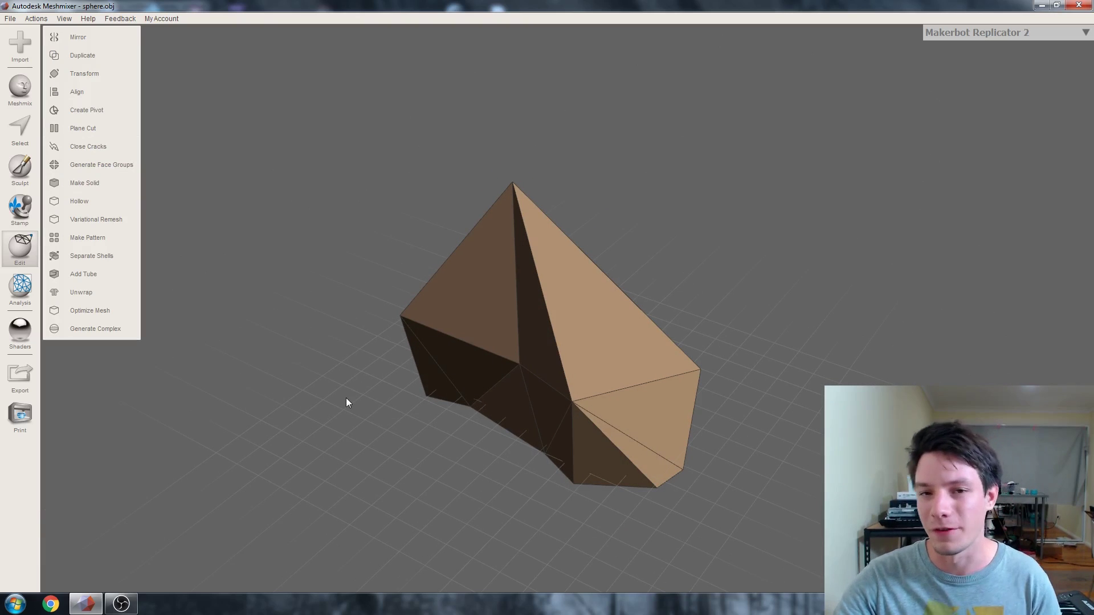
{"action": "left_click", "coordinate": [20, 288]}
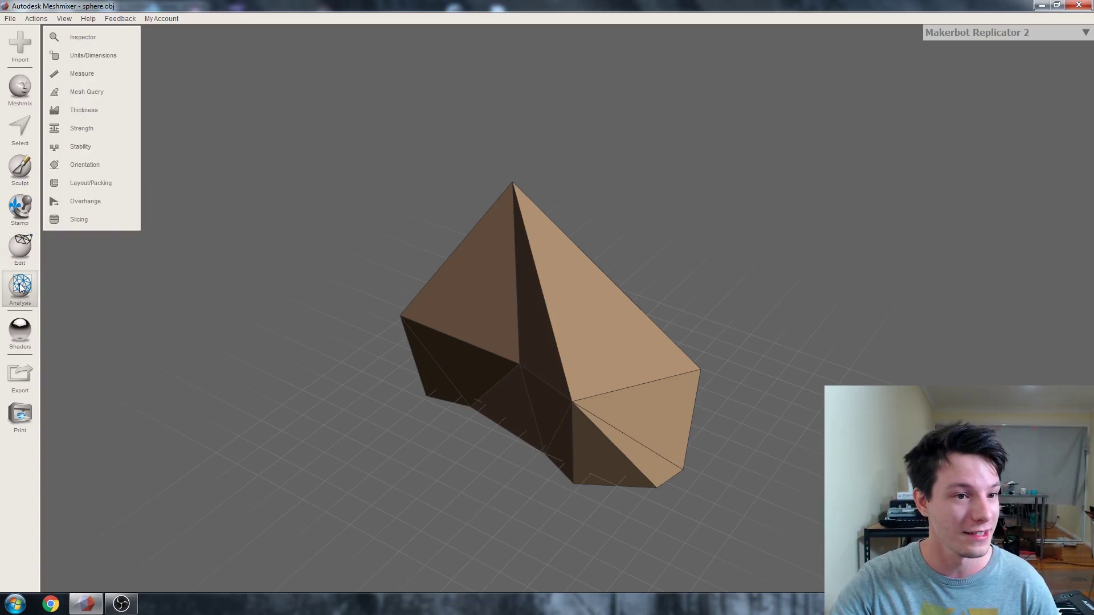
{"action": "left_click", "coordinate": [90, 55]}
{"action": "right_click_drag", "start_coordinate": [507, 285], "coordinate": [428, 298]}
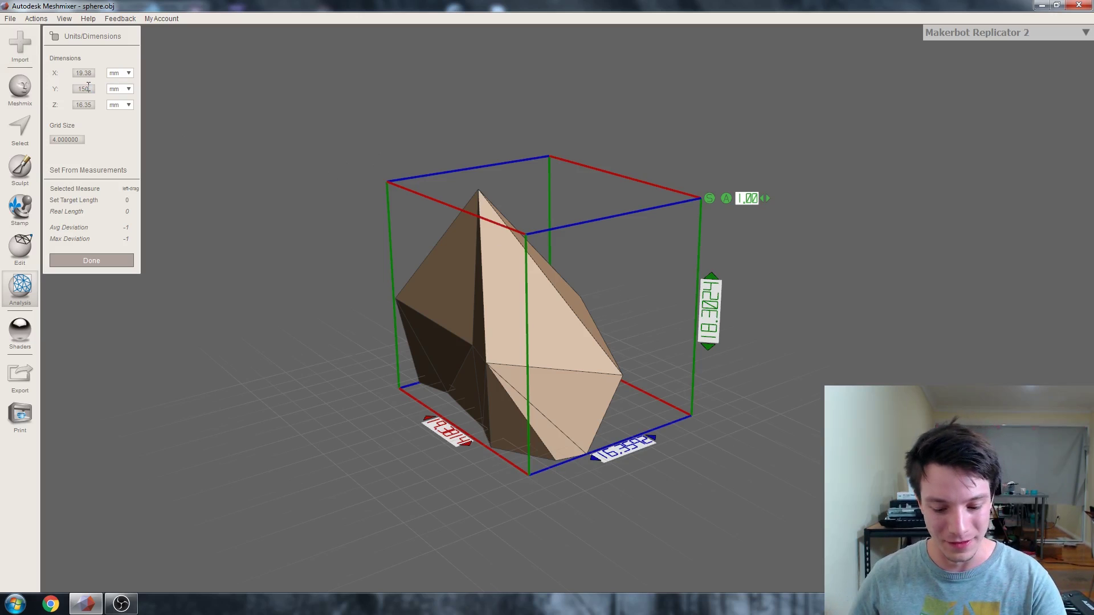
{"action": "key", "text": "Return"}
{"action": "right_click_drag", "start_coordinate": [190, 163], "coordinate": [232, 233]}
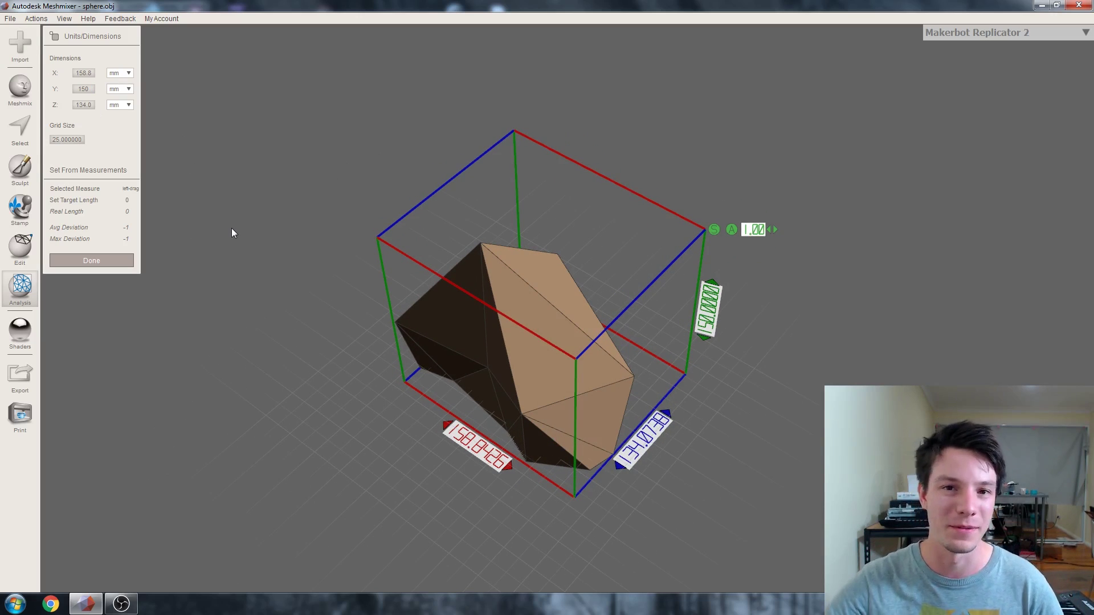
{"action": "right_click_drag", "start_coordinate": [480, 291], "coordinate": [388, 366]}
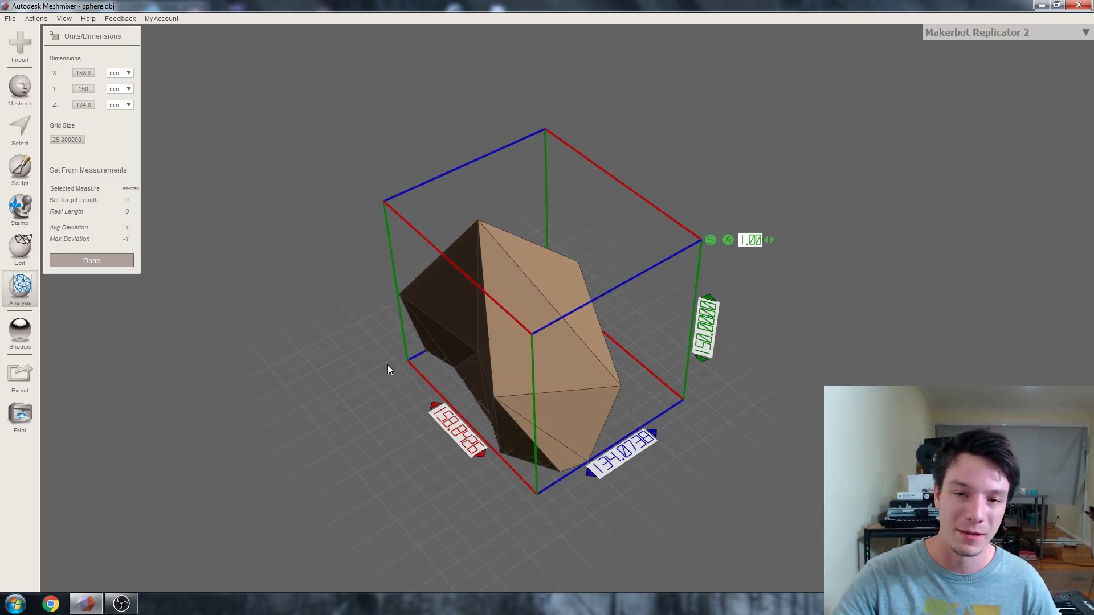
{"action": "left_click", "coordinate": [74, 260]}
- Export the mesh as a binary STL file named crystal in the 3D Printing Models folder
{"action": "right_click_drag", "start_coordinate": [96, 262], "coordinate": [318, 184]}
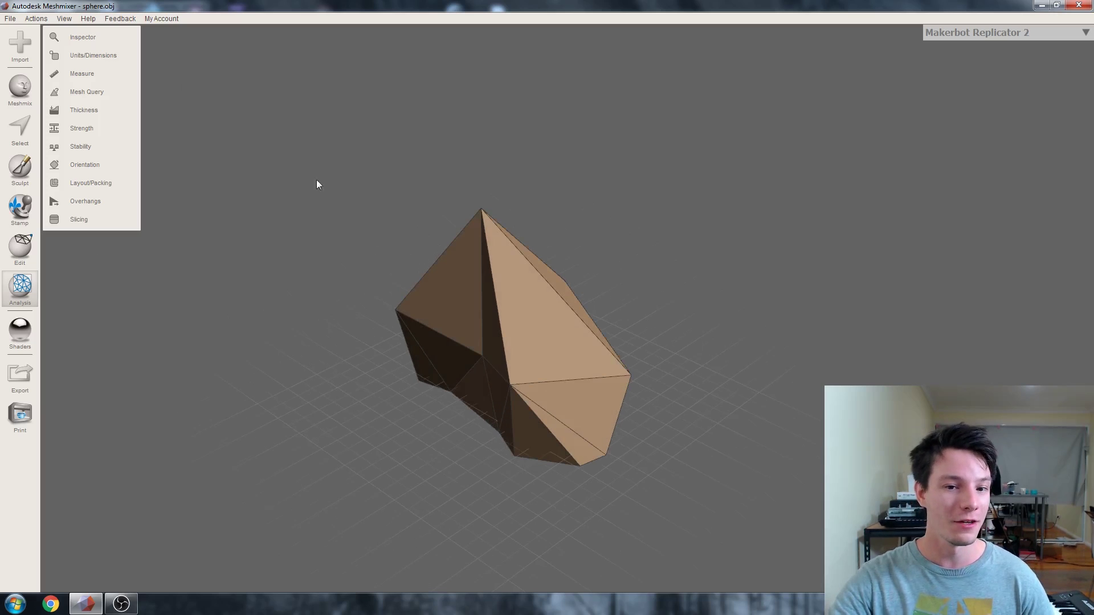
{"action": "left_click", "coordinate": [9, 18]}
{"action": "left_click", "coordinate": [42, 221]}
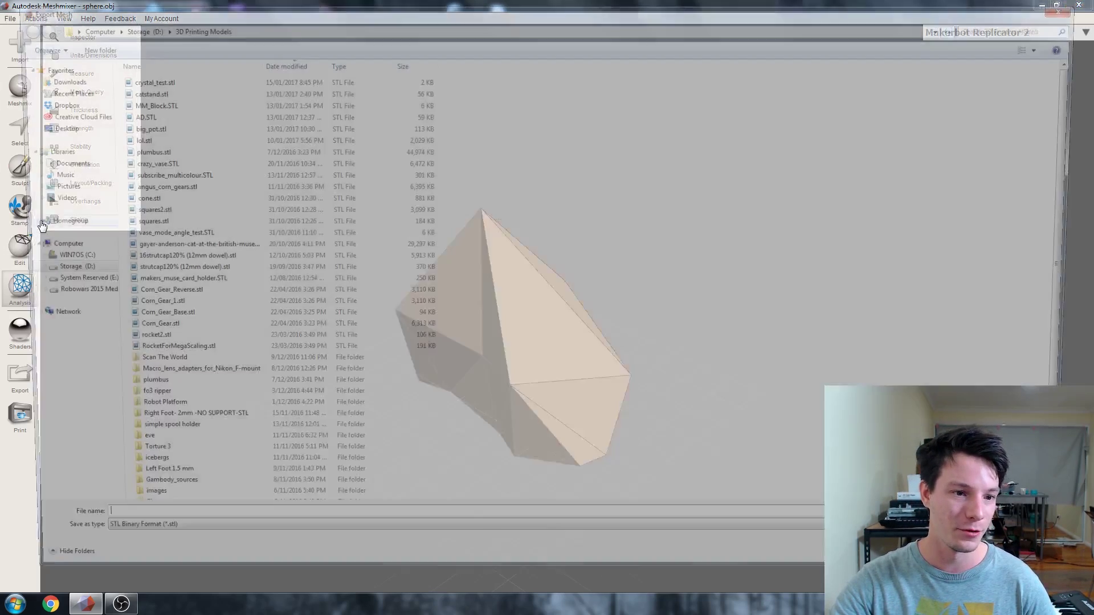
{"action": "type", "text": "cr"}
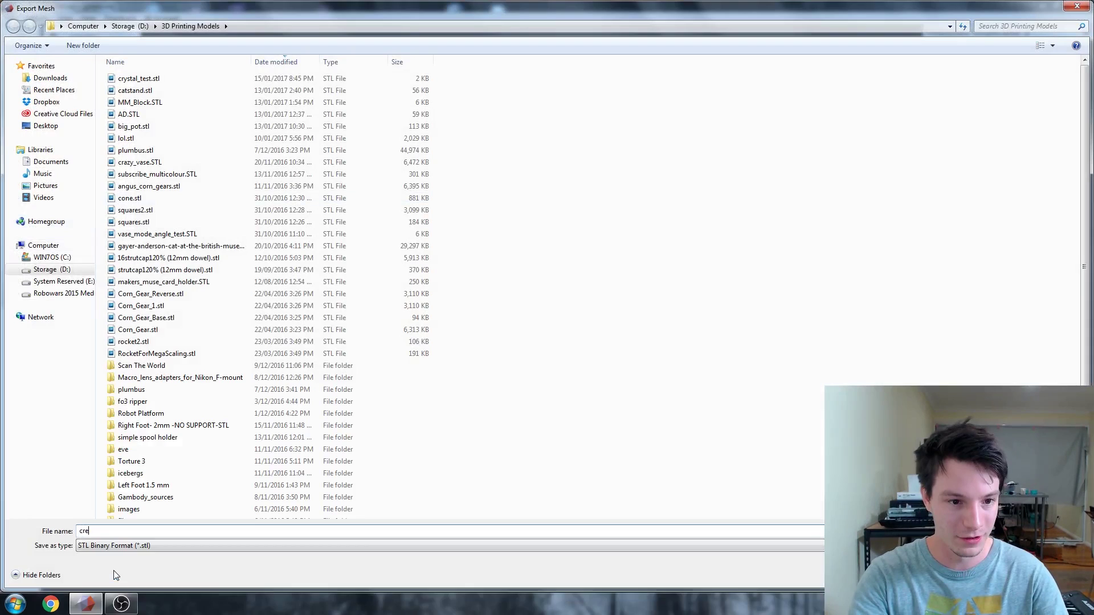
{"action": "type", "text": "ystal"}
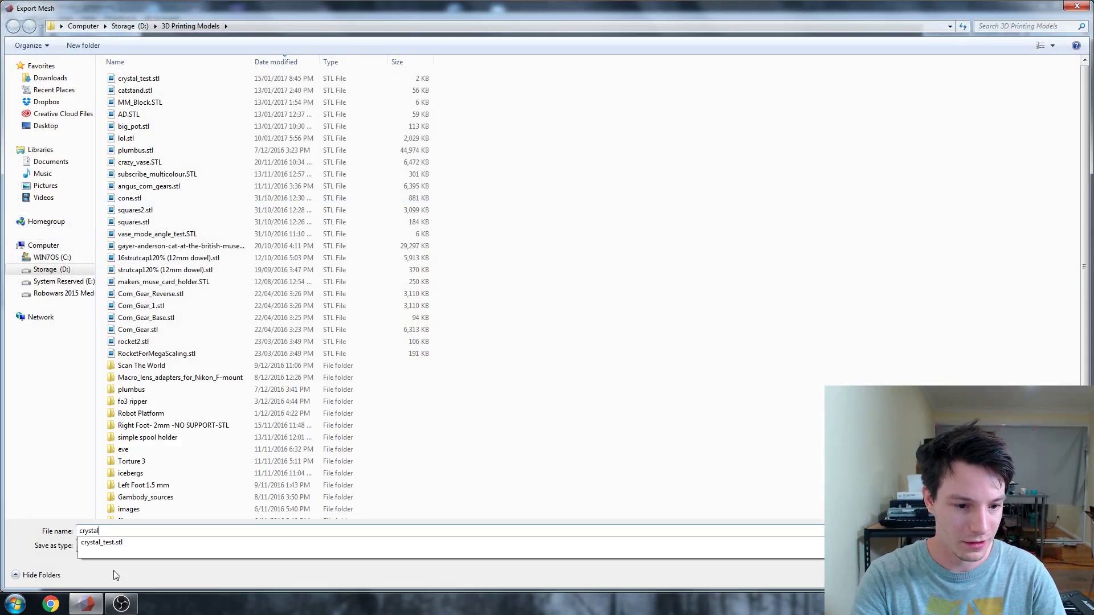
{"action": "key", "text": "Return"}
- Switch to Simplify3D with the exported crystal model loaded, then center and arrange it on the build plate
{"action": "right_click_drag", "start_coordinate": [115, 576], "coordinate": [493, 486]}
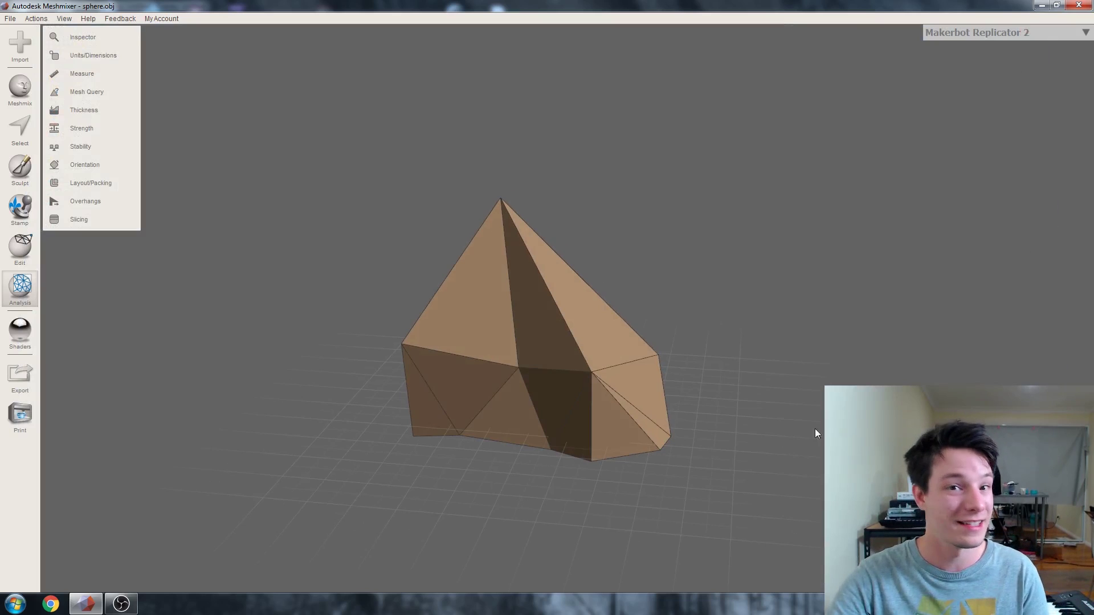
{"action": "right_click_drag", "start_coordinate": [817, 432], "coordinate": [733, 430]}
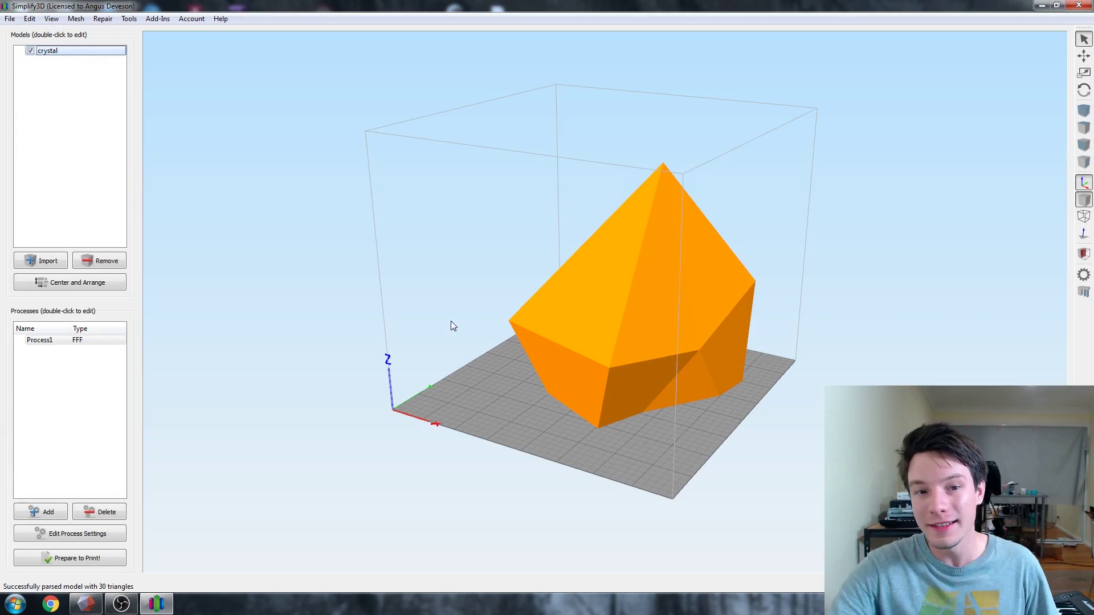
{"action": "right_click_drag", "start_coordinate": [453, 326], "coordinate": [572, 341]}
{"action": "left_click_drag", "start_coordinate": [573, 342], "coordinate": [558, 365]}
{"action": "left_click", "coordinate": [107, 285]}
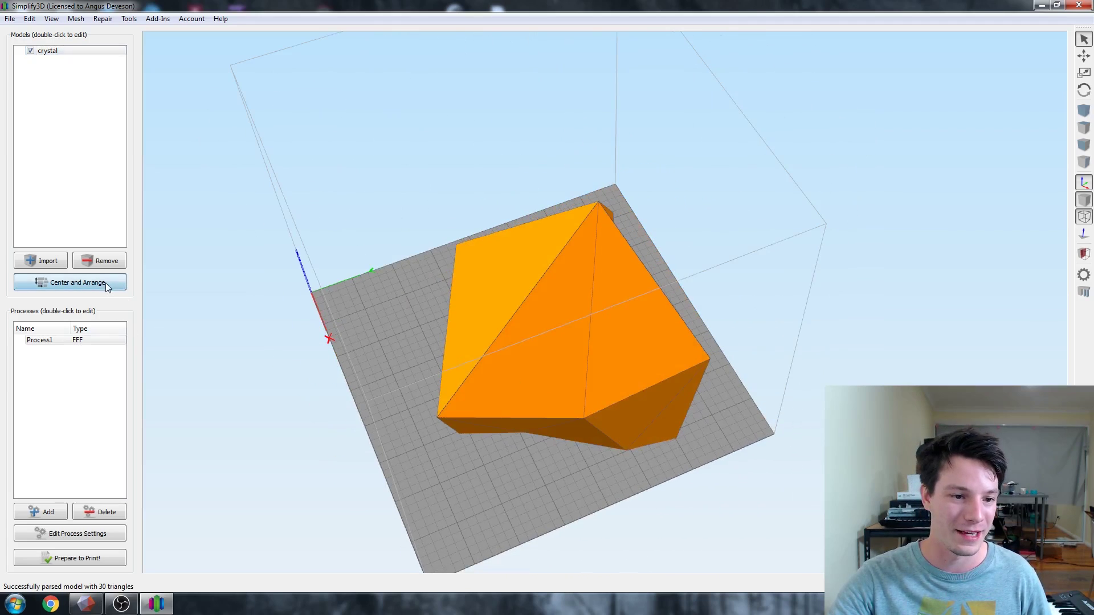
- Check Process1's layer settings for single outline corkscrew (vase mode) printing, accept them and preview the sliced toolpaths
{"action": "double_click", "coordinate": [50, 343]}
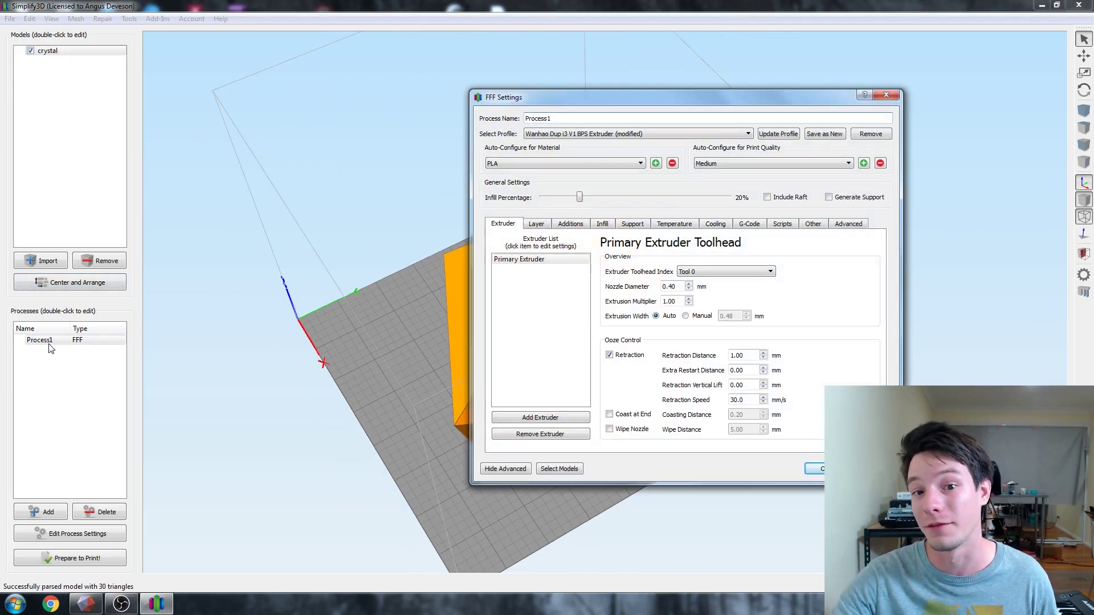
{"action": "left_click", "coordinate": [534, 224]}
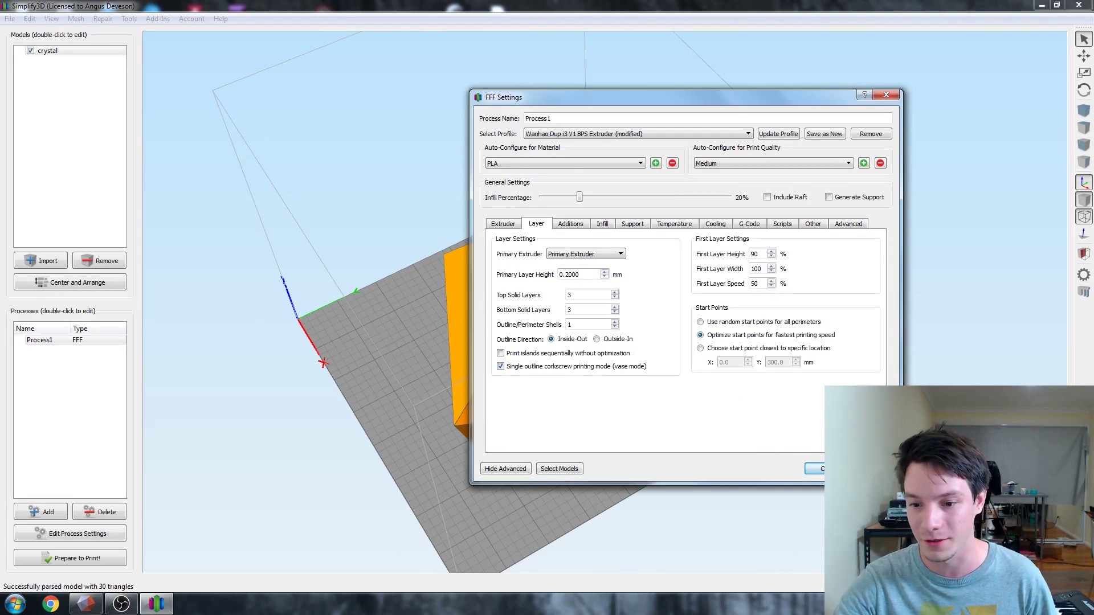
{"action": "key", "text": "Return"}
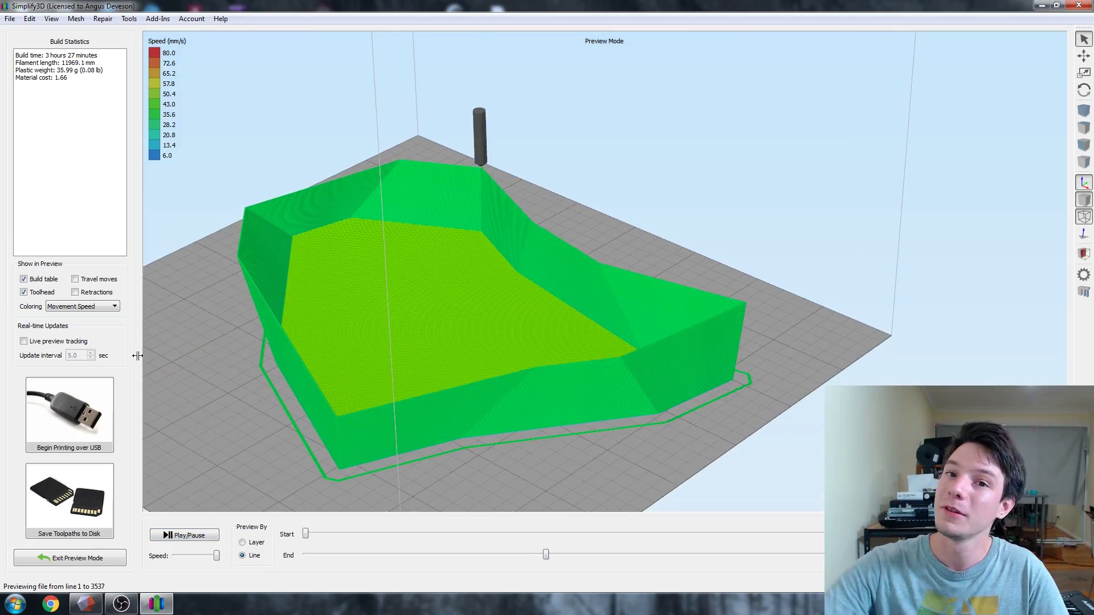